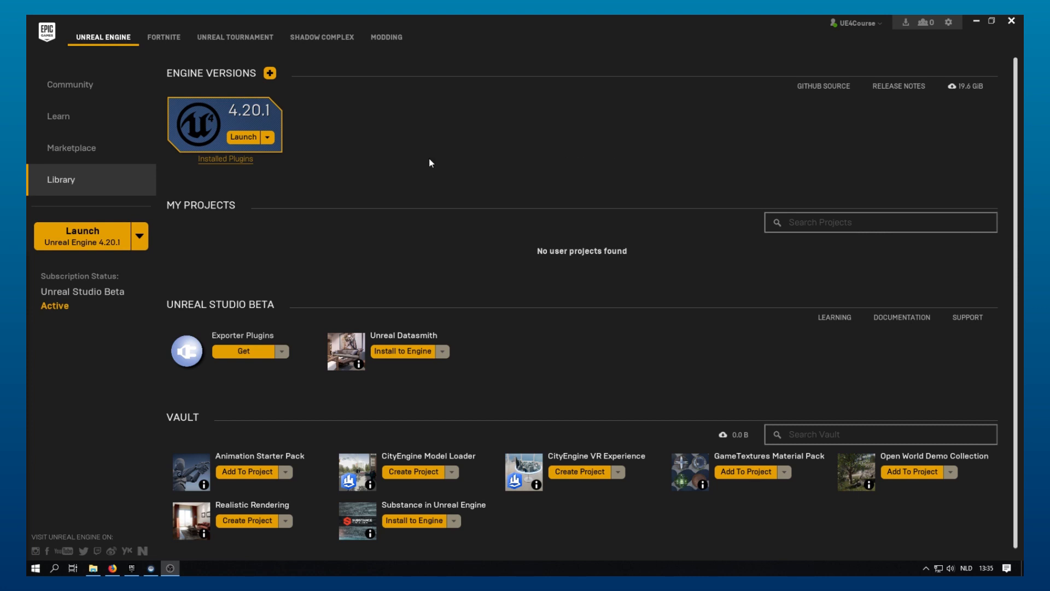
Launch Unreal Engine 4.20.1 and create a Blueprint project named TestProject from the Third Person template.
{"action": "left_click", "coordinate": [247, 138]}
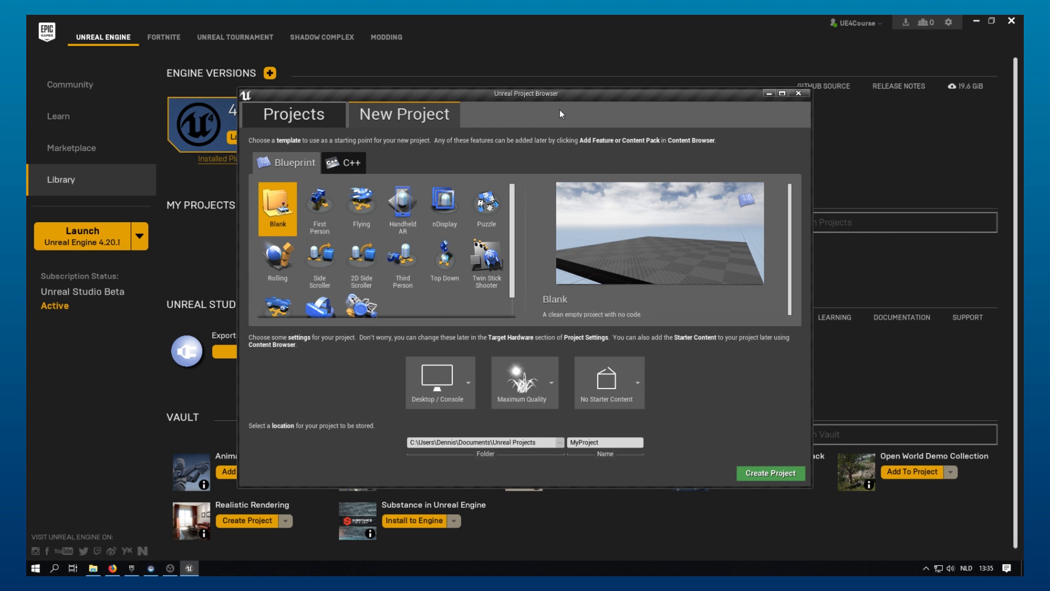
{"action": "scroll", "coordinate": [326, 279], "scroll_direction": "down", "scroll_amount": 2}
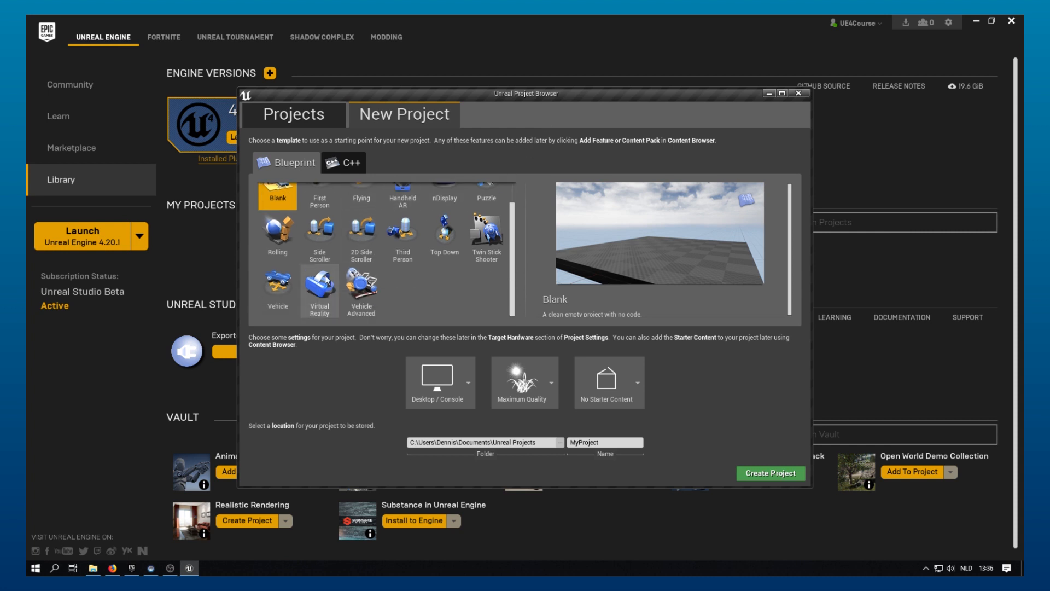
{"action": "scroll", "coordinate": [442, 299], "scroll_direction": "up", "scroll_amount": 2}
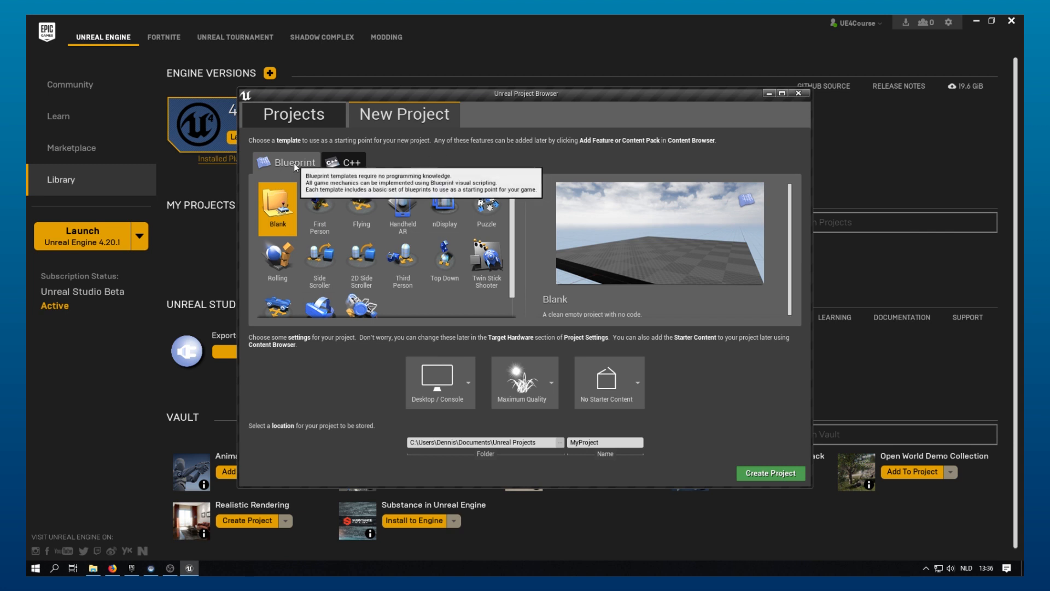
{"action": "left_click", "coordinate": [411, 282]}
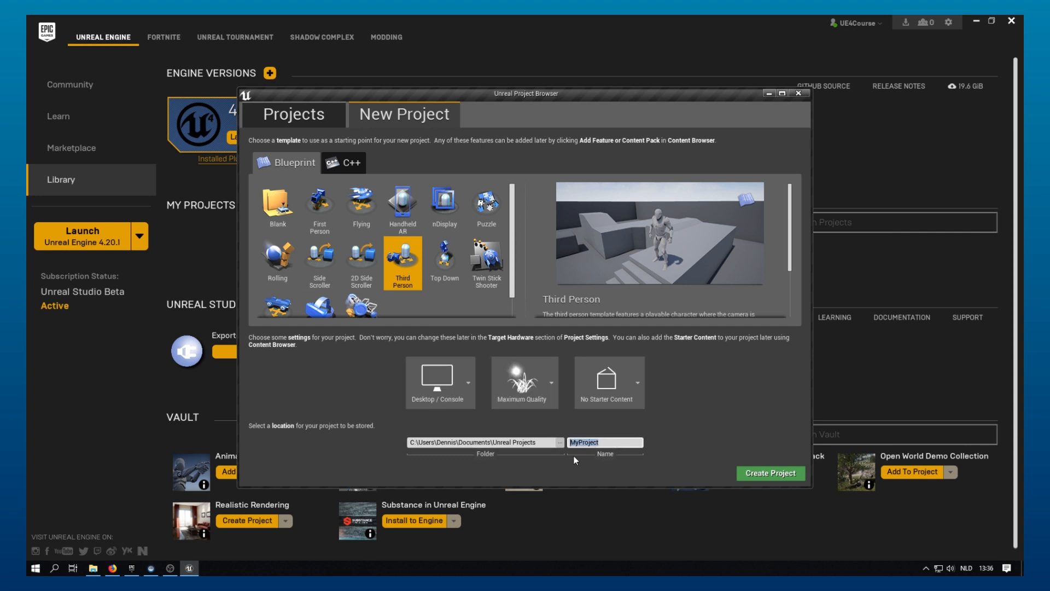
{"action": "type", "text": "TestProject"}
{"action": "left_click", "coordinate": [771, 473]}
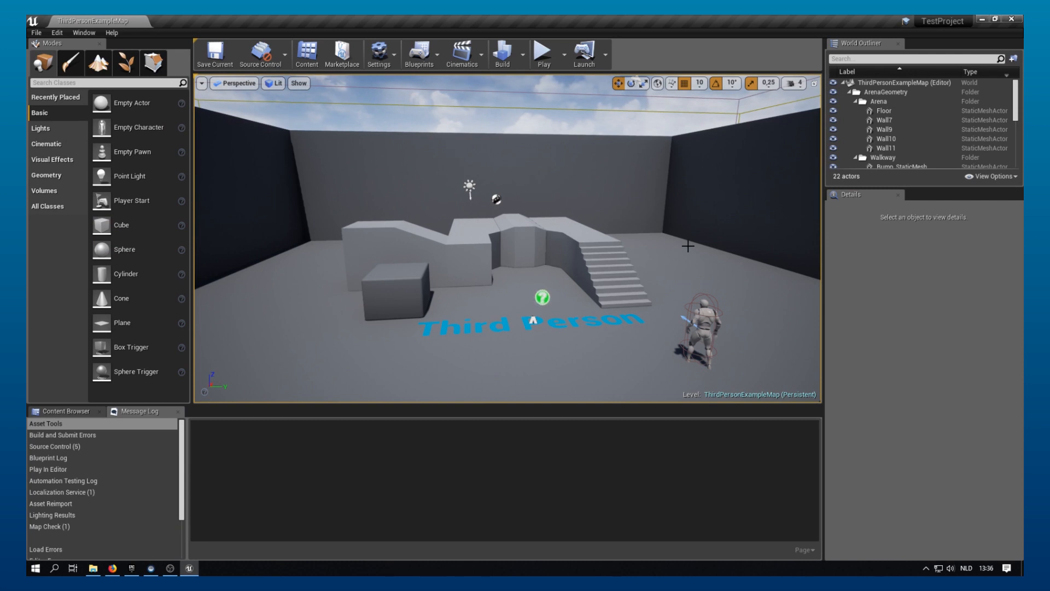
Play the level in the viewport, run and jump the character around the walkway and box, and stop playing.
{"action": "right_click_drag", "start_coordinate": [666, 280], "coordinate": [594, 238]}
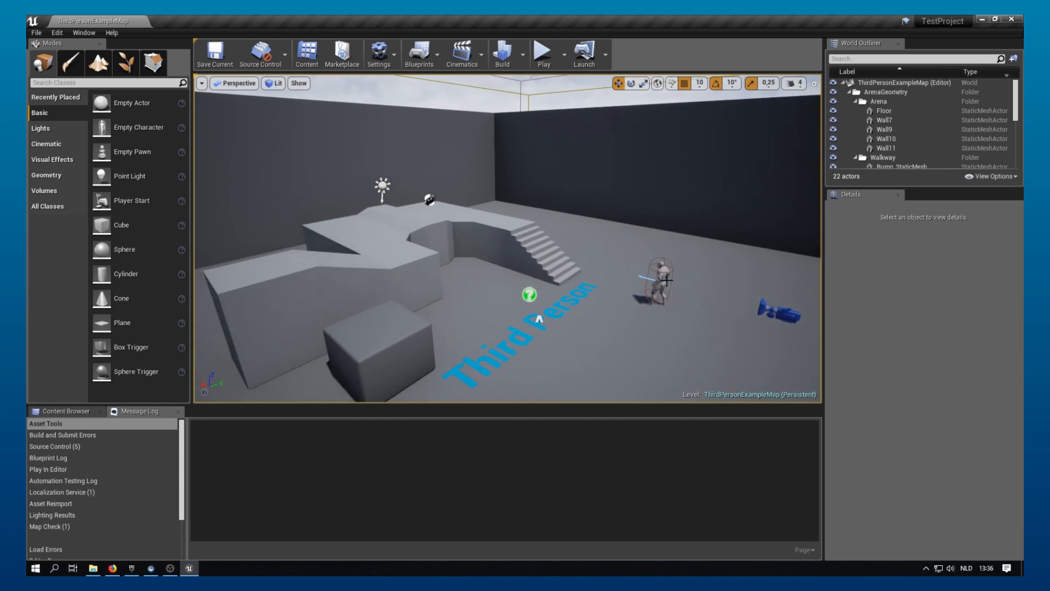
{"action": "left_click", "coordinate": [544, 54]}
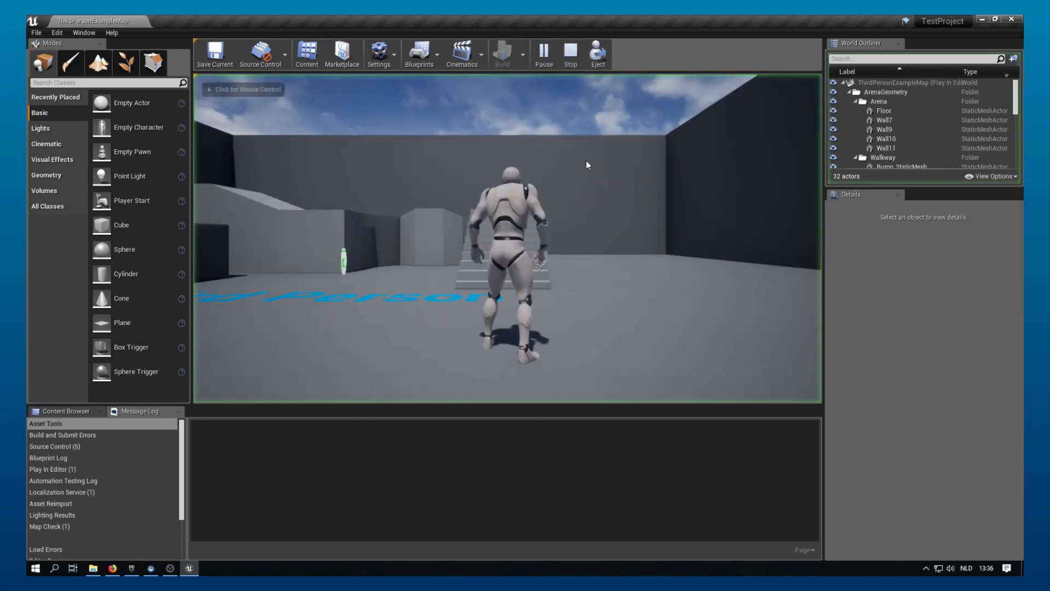
{"action": "key", "text": "w"}
{"action": "key", "text": "d"}
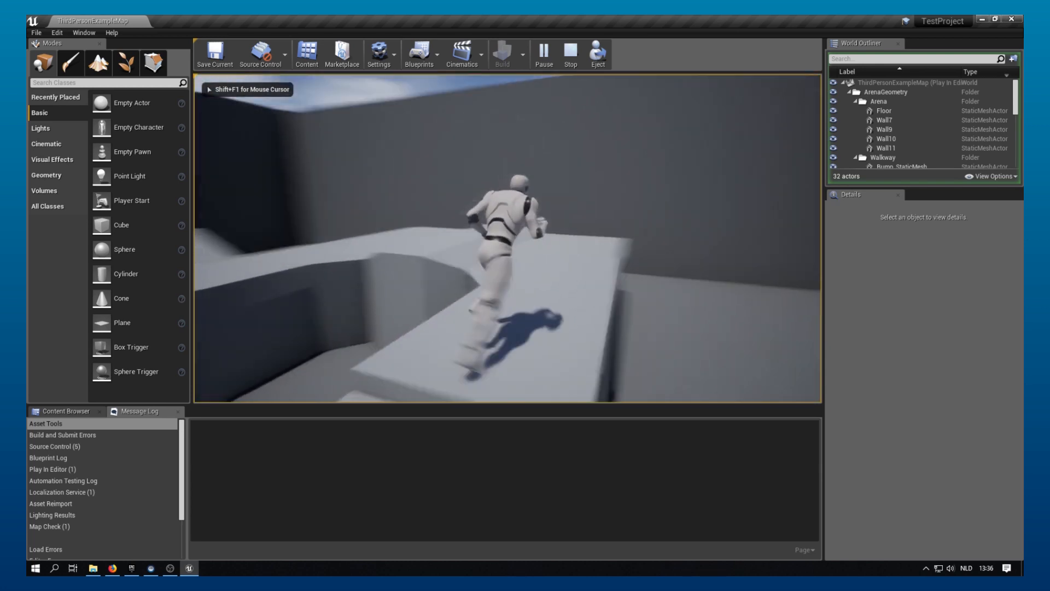
{"action": "key", "text": "space"}
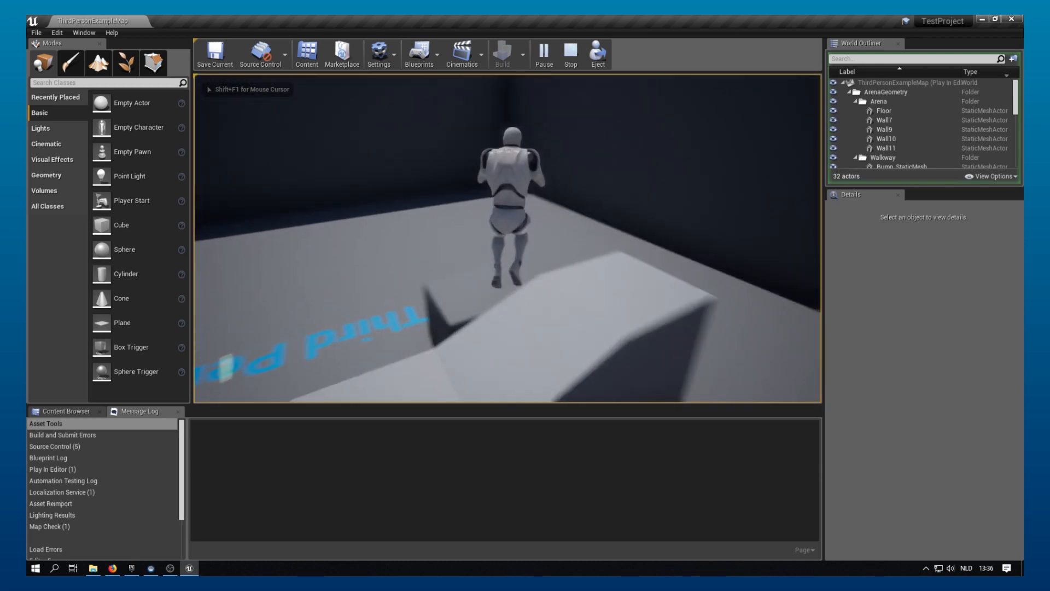
{"action": "key", "text": "space"}
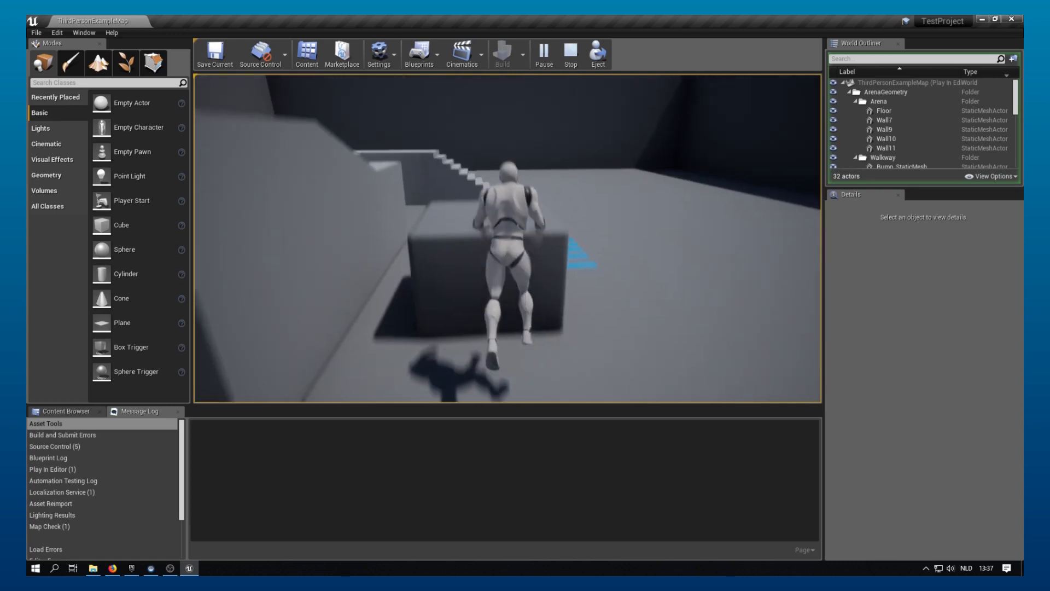
{"action": "key", "text": "space"}
{"action": "key", "text": "space"}
{"action": "key", "text": "w"}
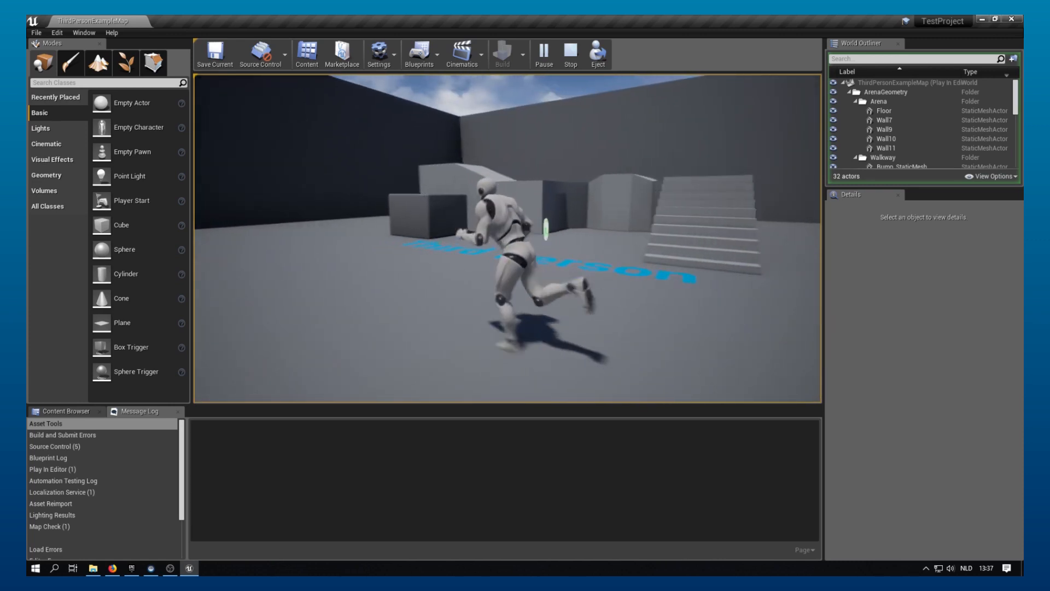
{"action": "key", "text": "d"}
{"action": "key", "text": "w"}
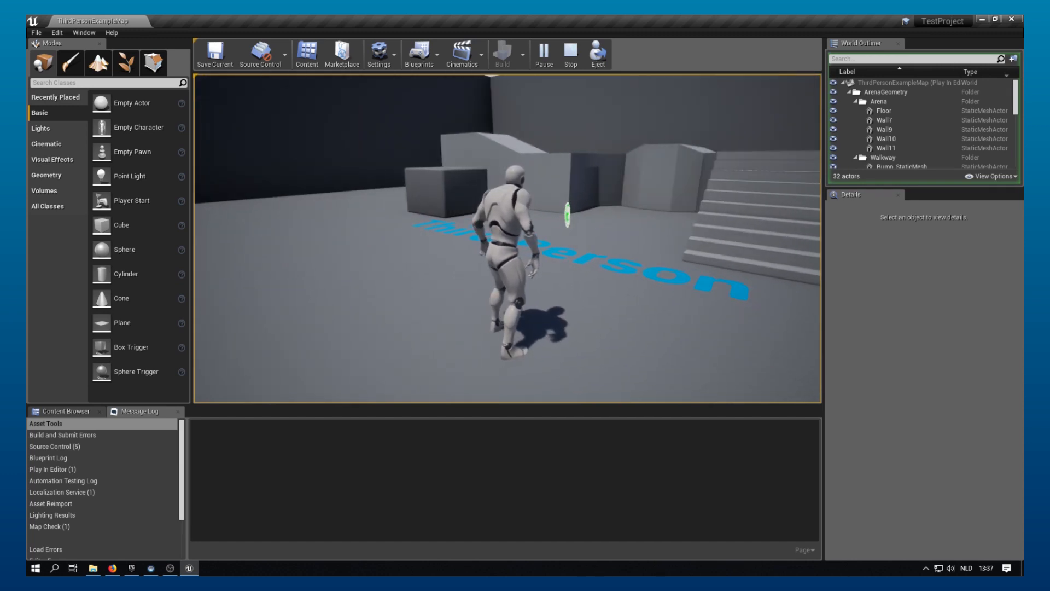
{"action": "key", "text": "Escape"}
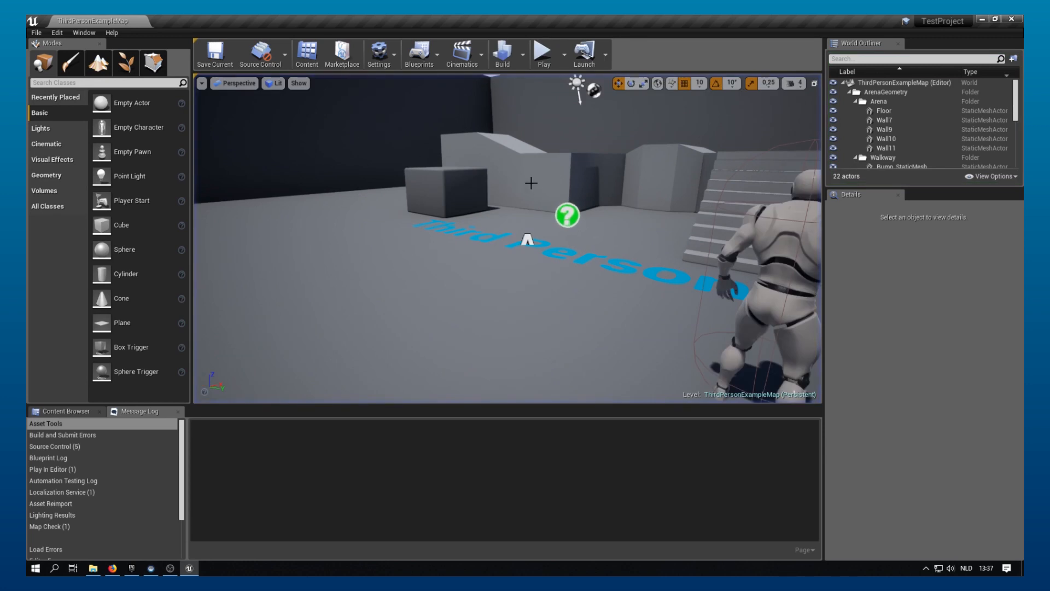
Move the mannequin character along the floor and slightly upward to about X -890, Y 260, Z 236.
{"action": "key", "text": "d"}
{"action": "right_click_drag", "start_coordinate": [565, 229], "coordinate": [457, 264]}
{"action": "key", "text": "a"}
{"action": "key", "text": "w"}
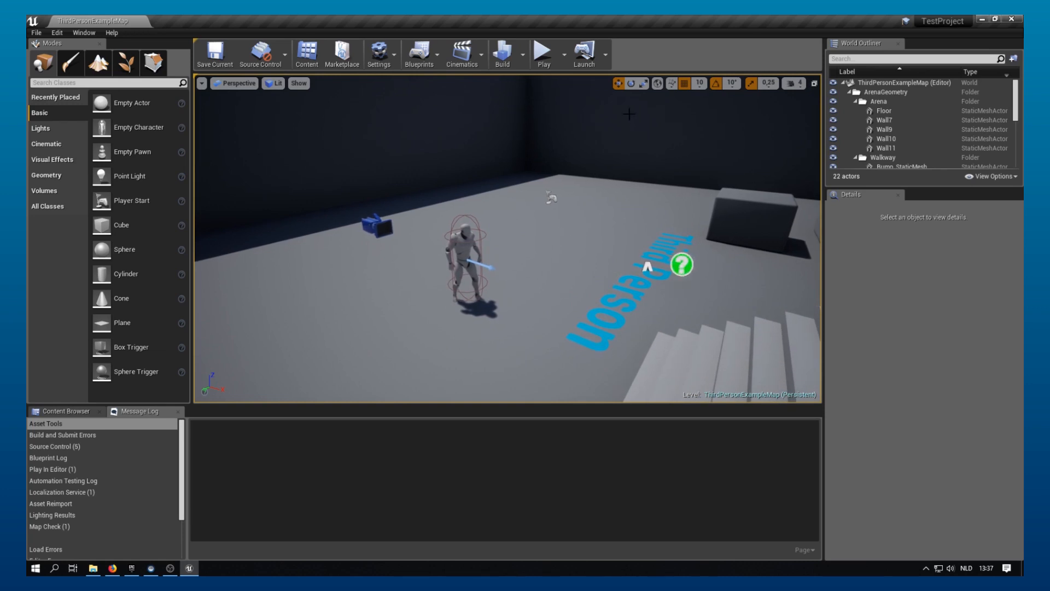
{"action": "left_click", "coordinate": [465, 241]}
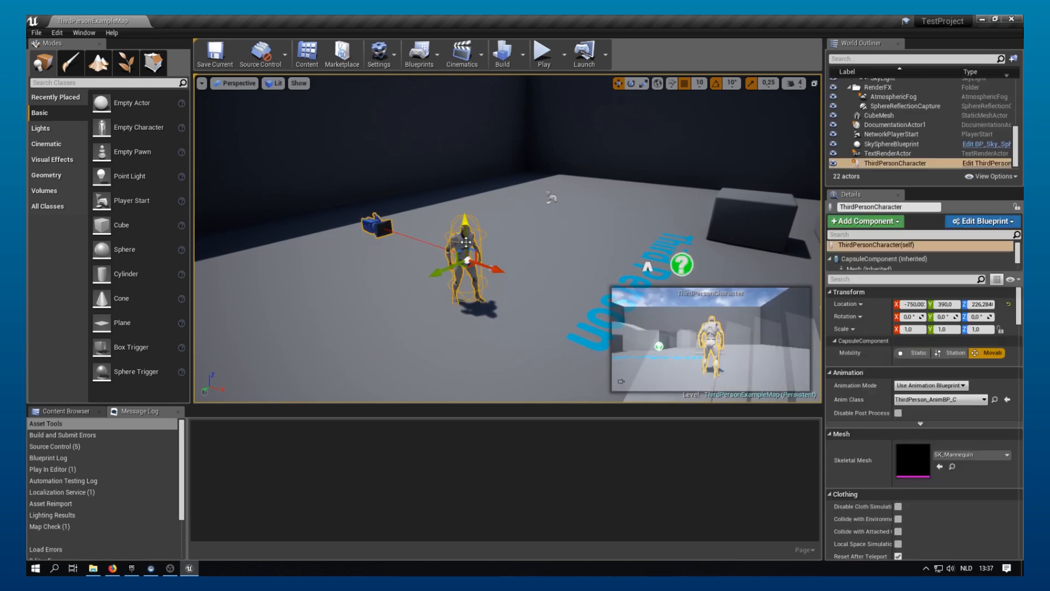
{"action": "left_click_drag", "start_coordinate": [490, 274], "coordinate": [462, 254]}
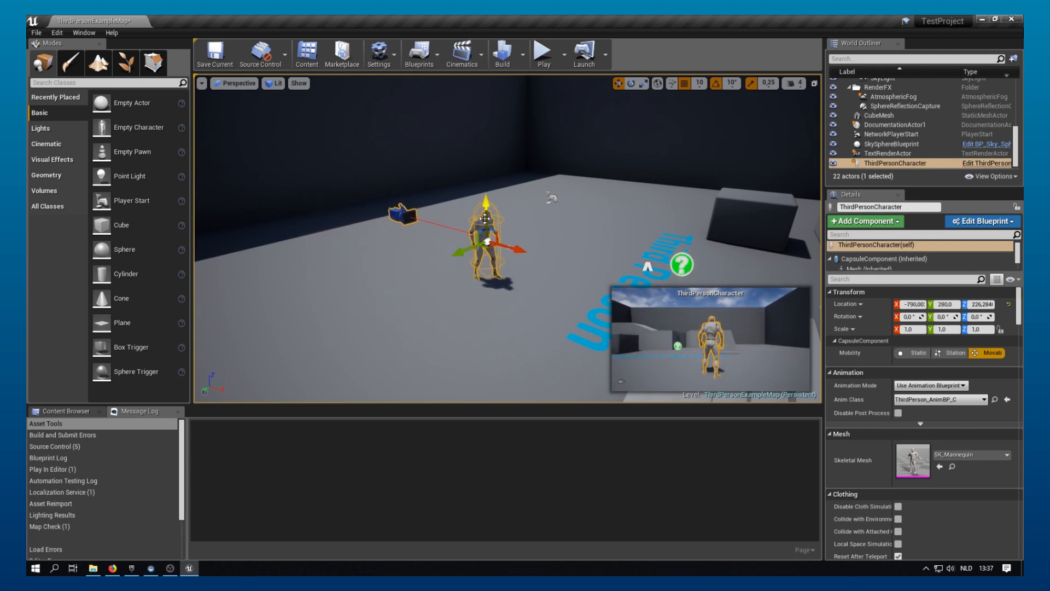
{"action": "mouse_move", "coordinate": [486, 198]}
{"action": "left_mouse_down"}
{"action": "mouse_move", "coordinate": [486, 207]}
{"action": "mouse_move", "coordinate": [483, 134]}
{"action": "mouse_move", "coordinate": [486, 194]}
{"action": "left_mouse_up"}
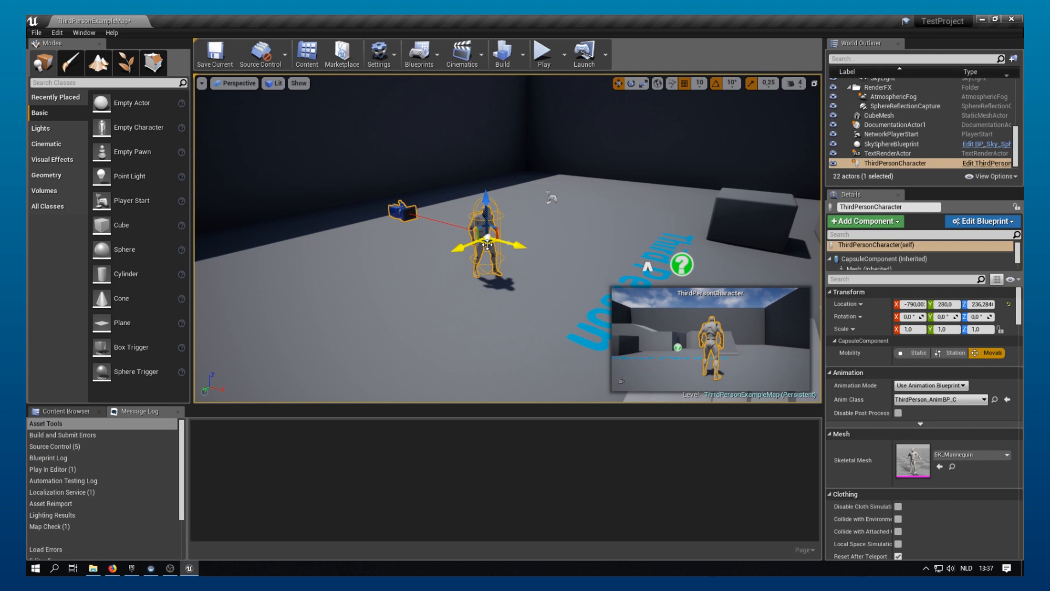
{"action": "left_click_drag", "start_coordinate": [489, 246], "coordinate": [464, 234]}
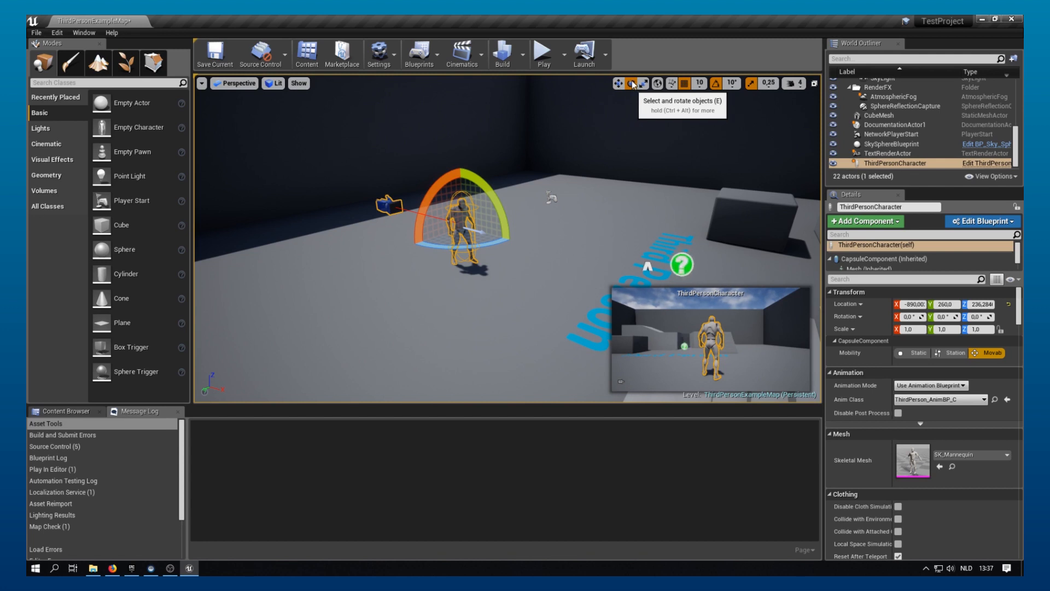
Try rotating the character about its X axis by about -130 degrees, and undo the rotation.
{"action": "mouse_move", "coordinate": [437, 190]}
{"action": "left_mouse_down"}
{"action": "mouse_move", "coordinate": [476, 219]}
{"action": "mouse_move", "coordinate": [457, 205]}
{"action": "mouse_move", "coordinate": [482, 252]}
{"action": "mouse_move", "coordinate": [499, 241]}
{"action": "mouse_move", "coordinate": [443, 187]}
{"action": "left_mouse_up"}
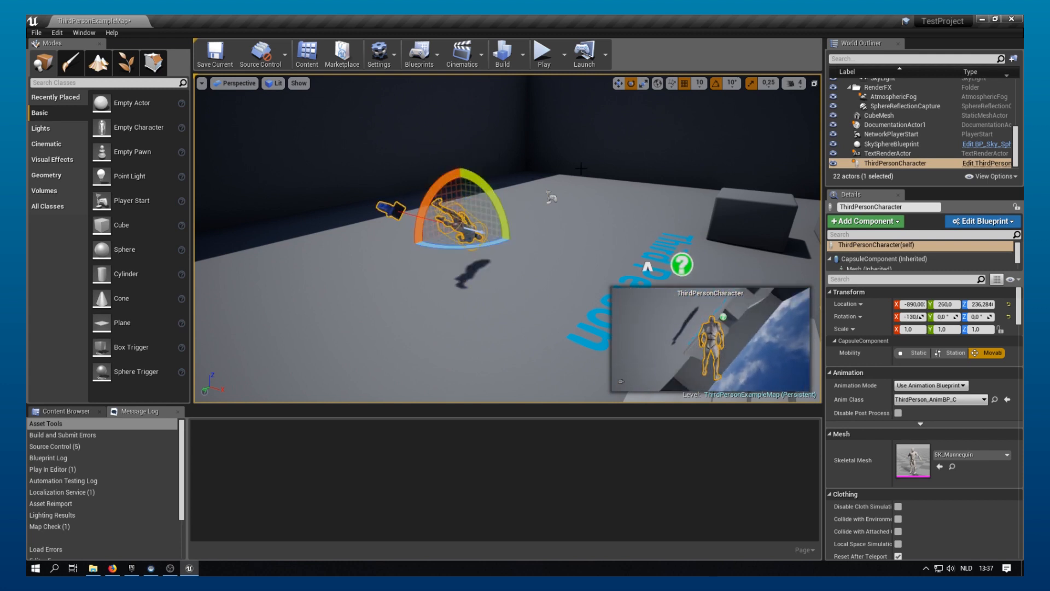
{"action": "key", "text": "ctrl+z"}
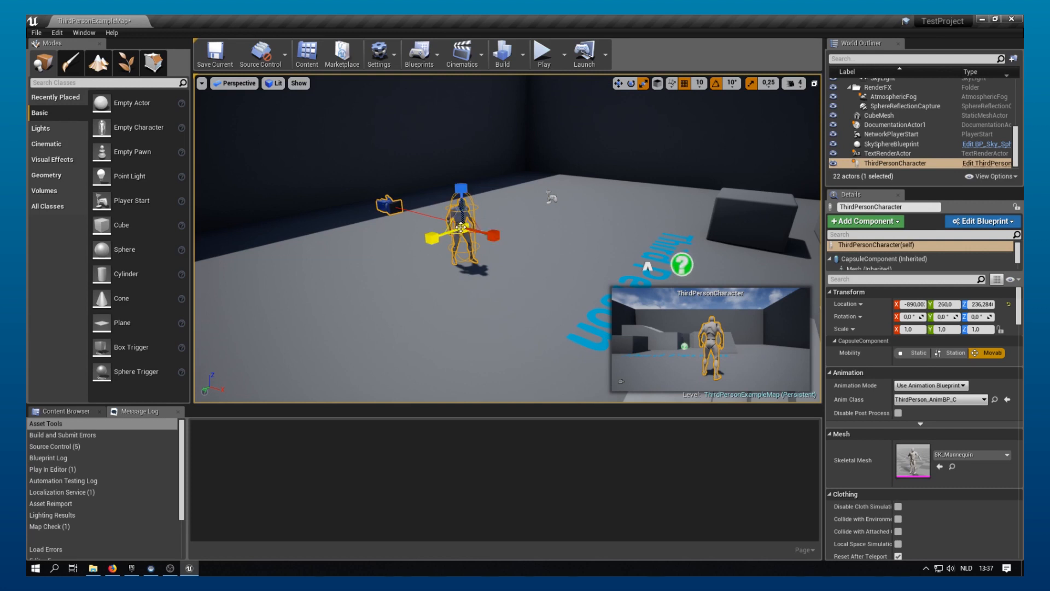
Scale the character uniformly to 2.0 and raise it to about Z 336.
{"action": "left_click_drag", "start_coordinate": [480, 223], "coordinate": [525, 206]}
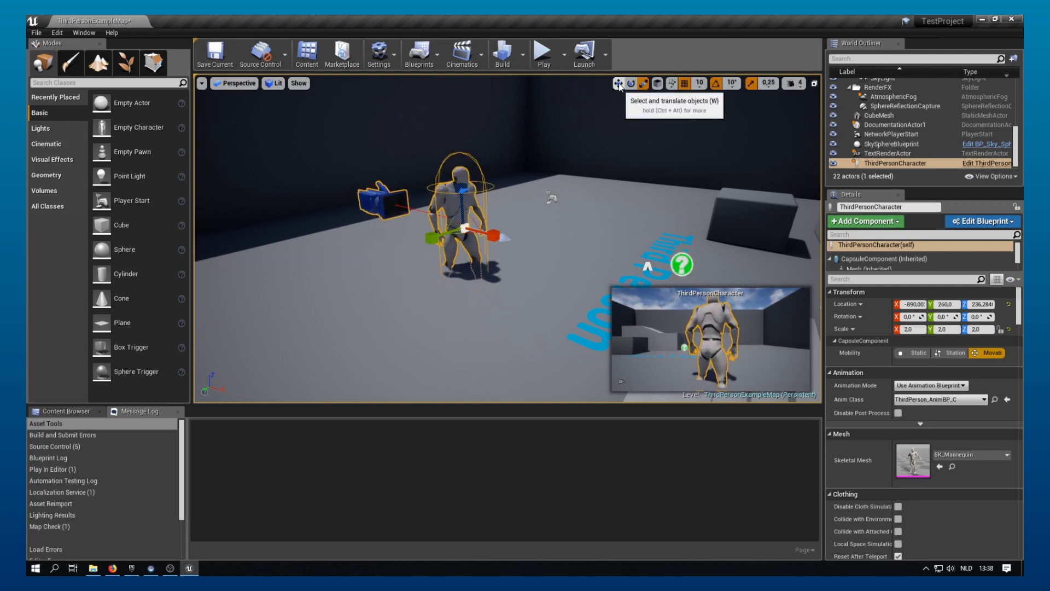
{"action": "left_click_drag", "start_coordinate": [465, 196], "coordinate": [470, 154]}
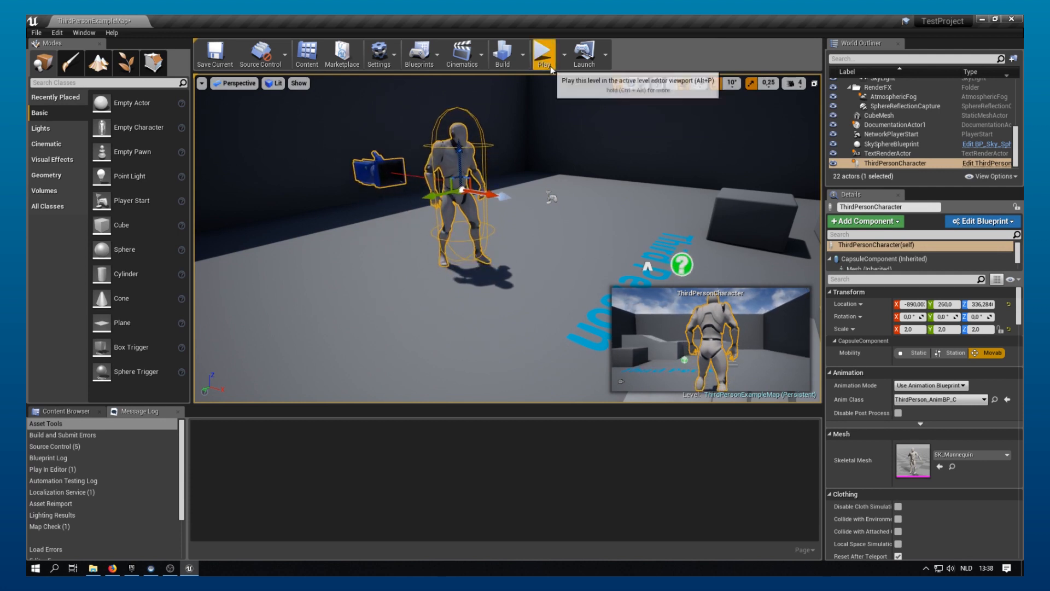
Play the level with the enlarged character, run it over the stairs and walkway, and stop playing.
{"action": "left_click", "coordinate": [543, 52]}
{"action": "key", "text": "w"}
{"action": "key", "text": "w"}
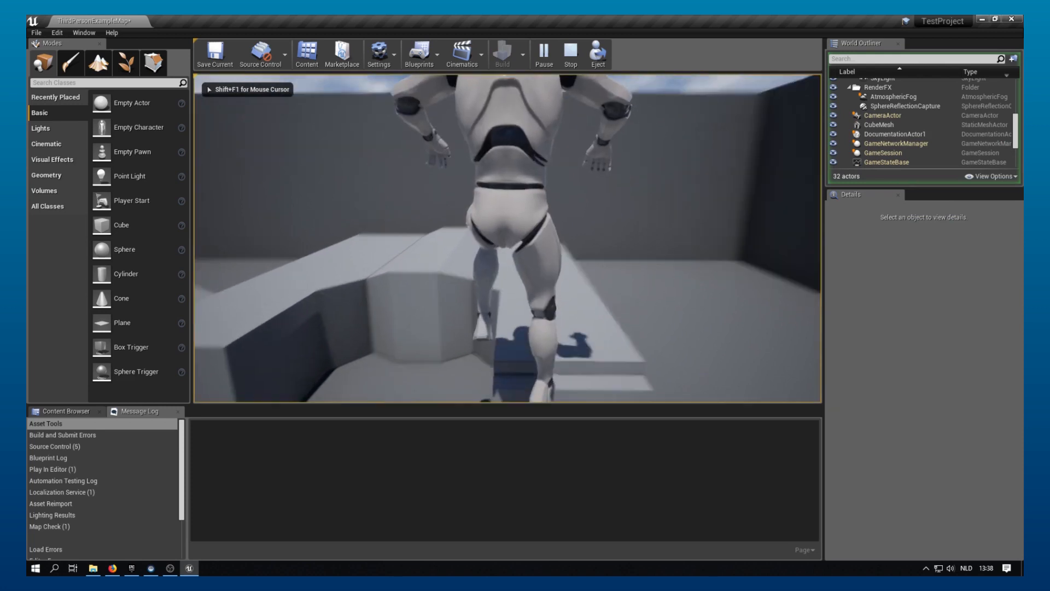
{"action": "key", "text": "w"}
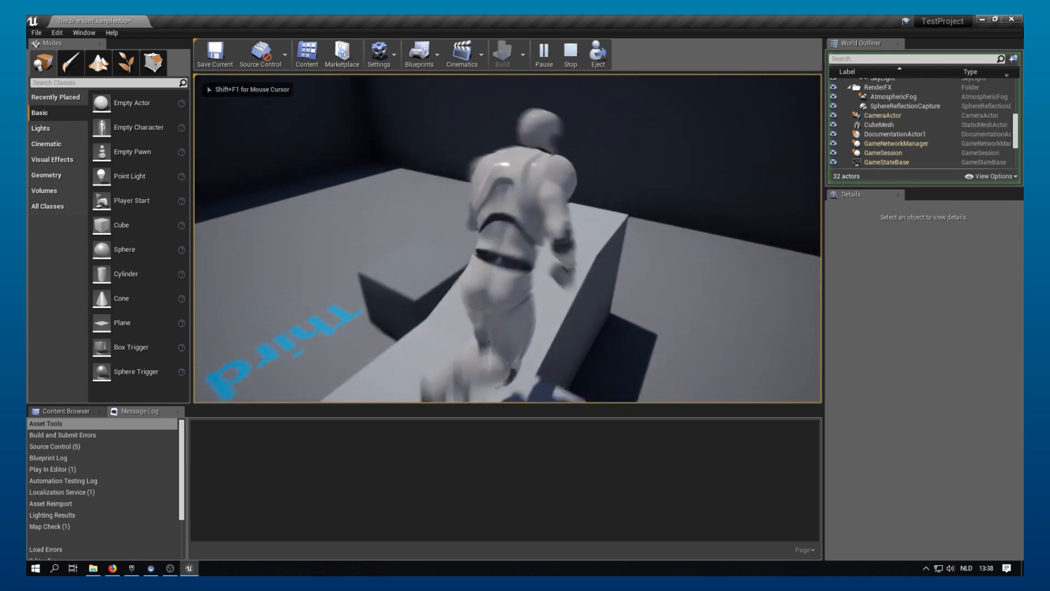
{"action": "key", "text": "w"}
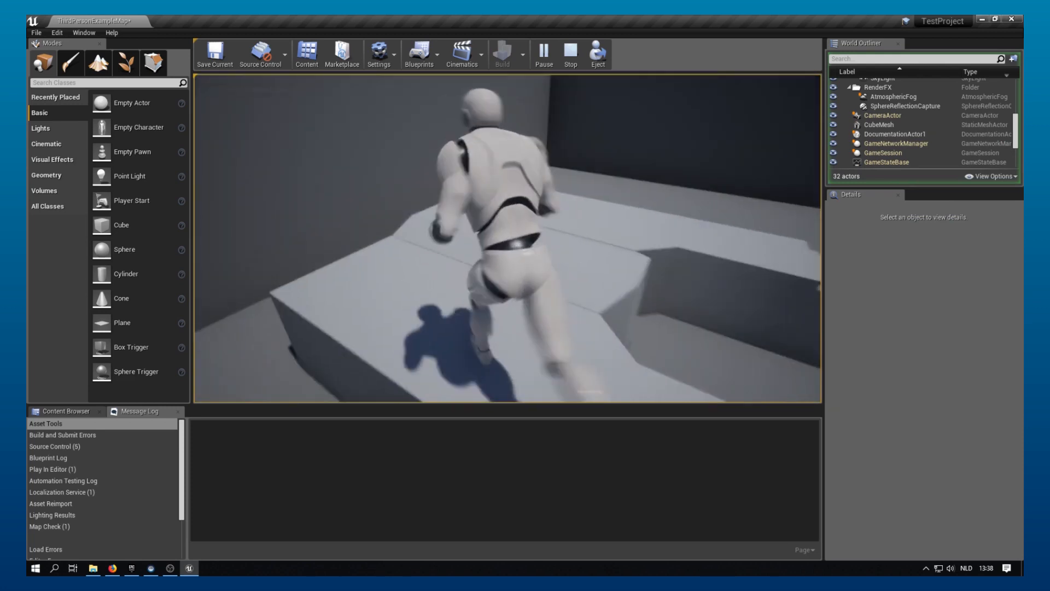
{"action": "key", "text": "w"}
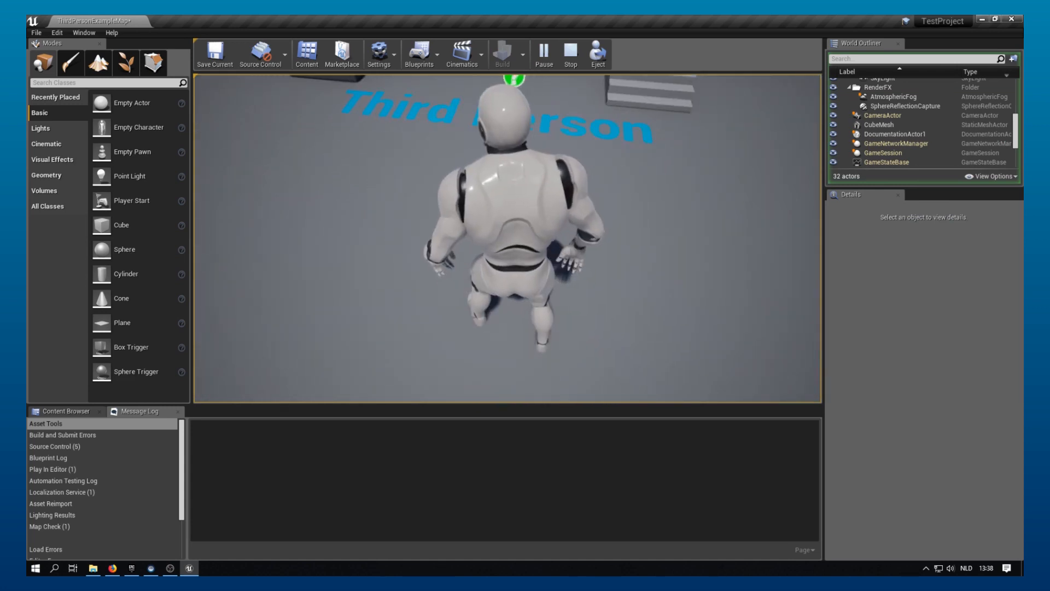
{"action": "key", "text": "Escape"}
Undo the character's enlargement and the upward move made with it.
{"action": "scroll", "coordinate": [636, 234], "scroll_direction": "down", "scroll_amount": 5}
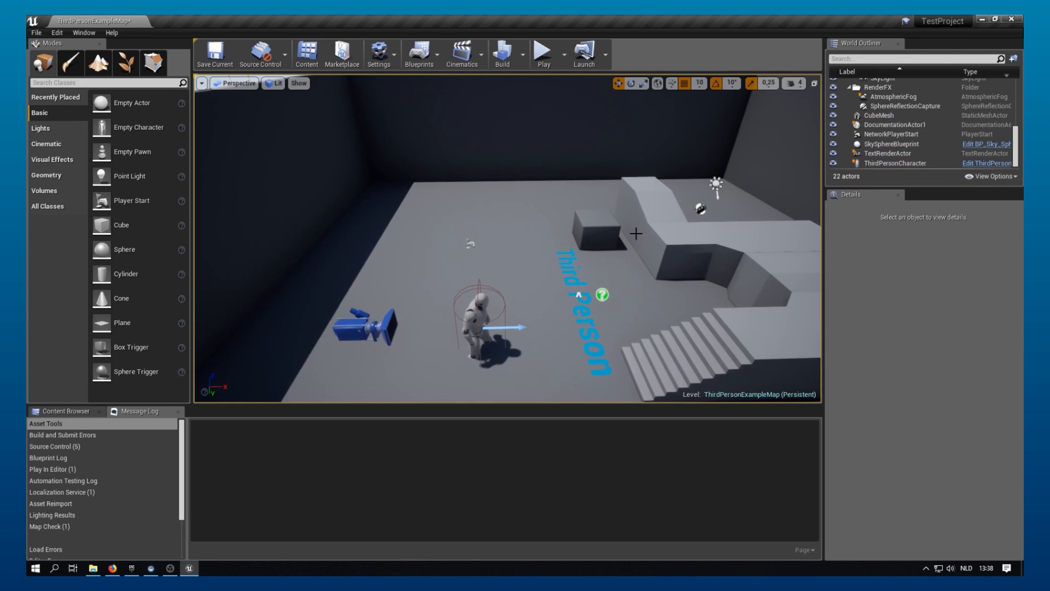
{"action": "key", "text": "ctrl+z"}
Place three cubes in a rising row over the Third Person floor text, at about Z 180, 220 and 240.
{"action": "right_click_drag", "start_coordinate": [662, 261], "coordinate": [560, 265]}
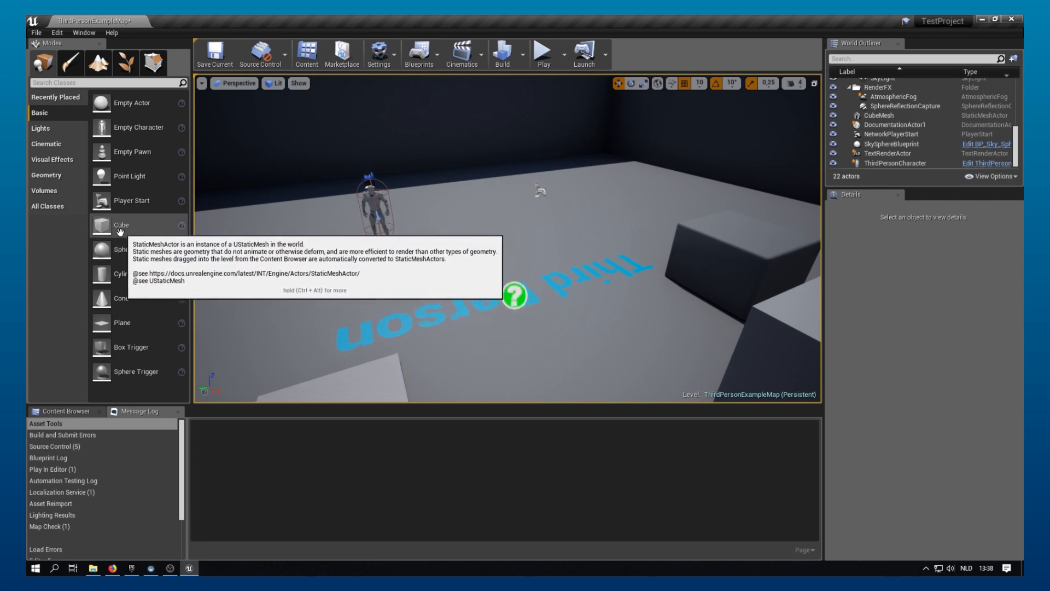
{"action": "left_click_drag", "start_coordinate": [99, 227], "coordinate": [509, 300]}
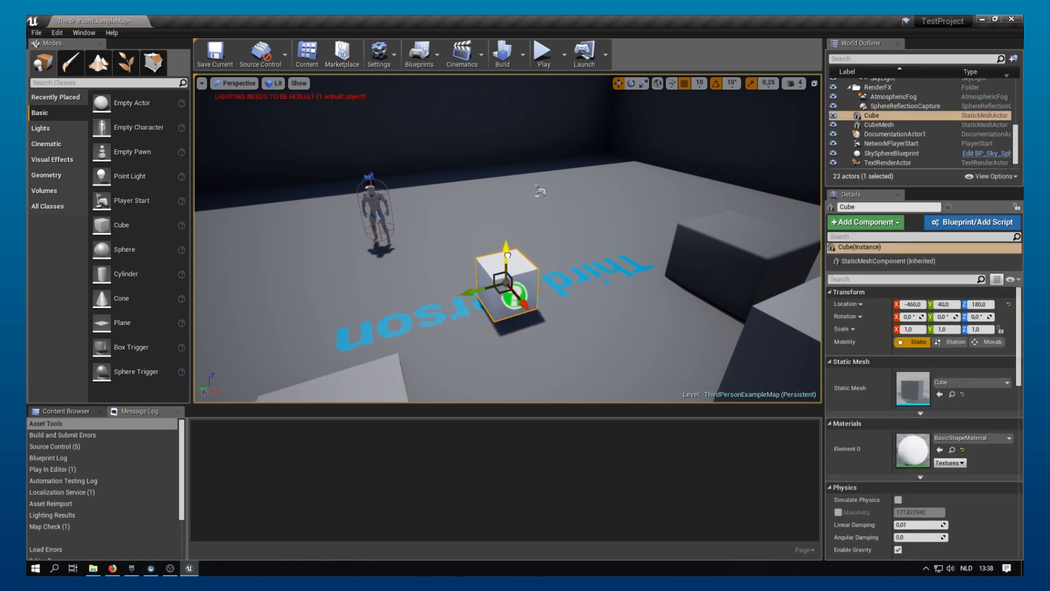
{"action": "left_click_drag", "start_coordinate": [112, 225], "coordinate": [596, 239]}
{"action": "right_click_drag", "start_coordinate": [617, 236], "coordinate": [493, 238]}
{"action": "key", "text": "d"}
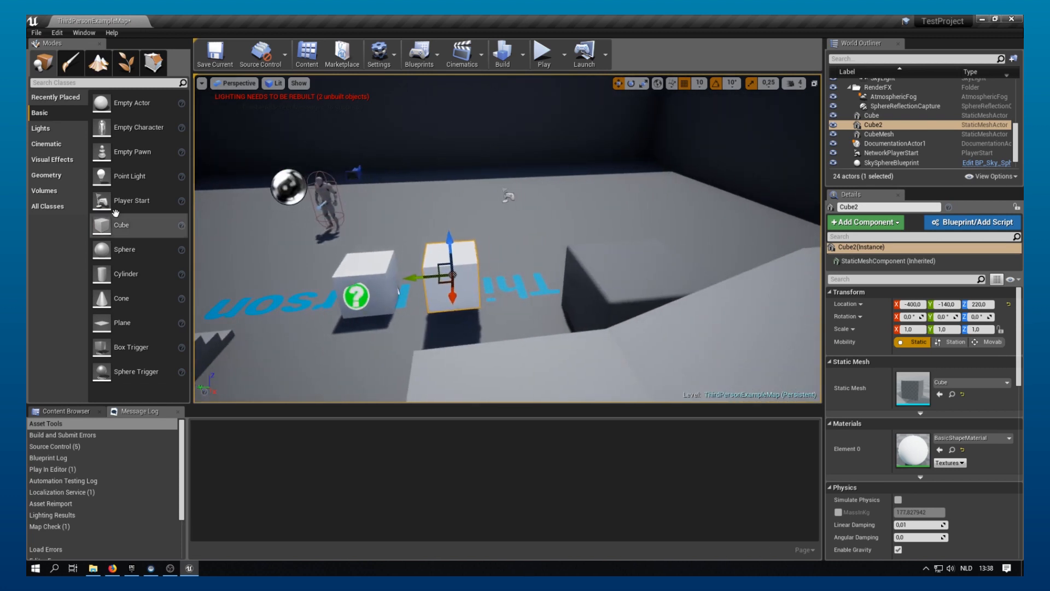
{"action": "left_click_drag", "start_coordinate": [115, 213], "coordinate": [528, 310]}
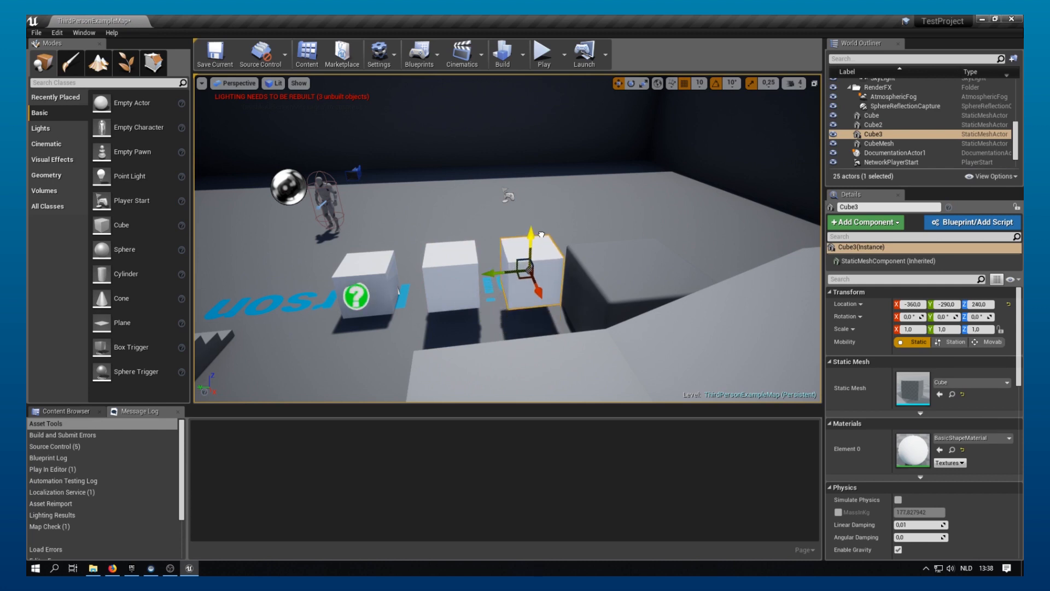
Play the level, jump the character across the three cubes and onto the walkway, run back around them, and stop playing.
{"action": "left_click", "coordinate": [544, 57]}
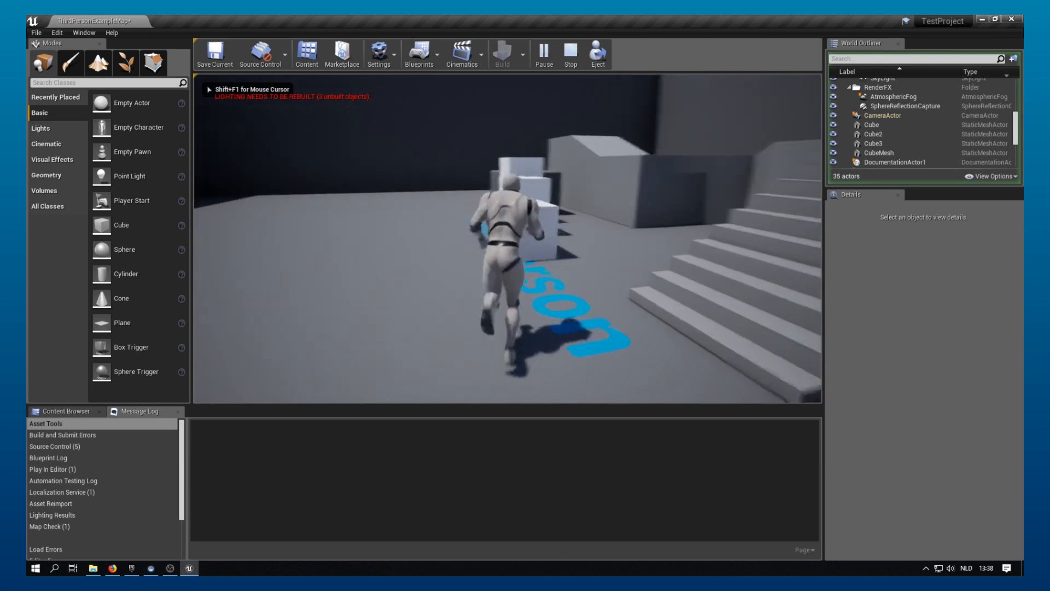
{"action": "key", "text": "w"}
{"action": "key", "text": "space"}
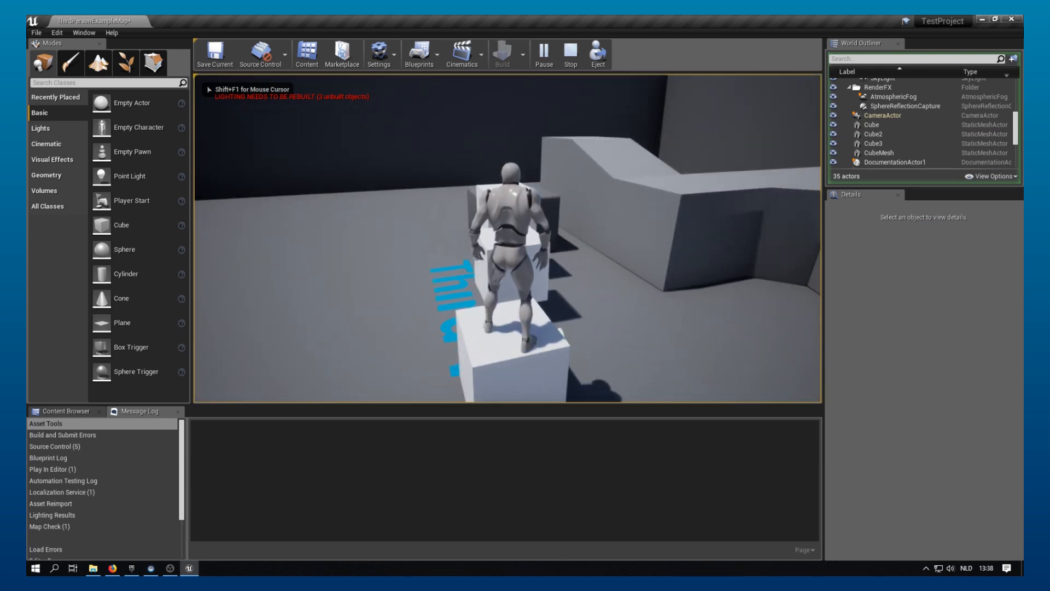
{"action": "key", "text": "w"}
{"action": "key", "text": "space"}
{"action": "key", "text": "w"}
{"action": "key", "text": "space"}
{"action": "key", "text": "w"}
{"action": "key", "text": "space"}
{"action": "key", "text": "d"}
{"action": "key", "text": "w"}
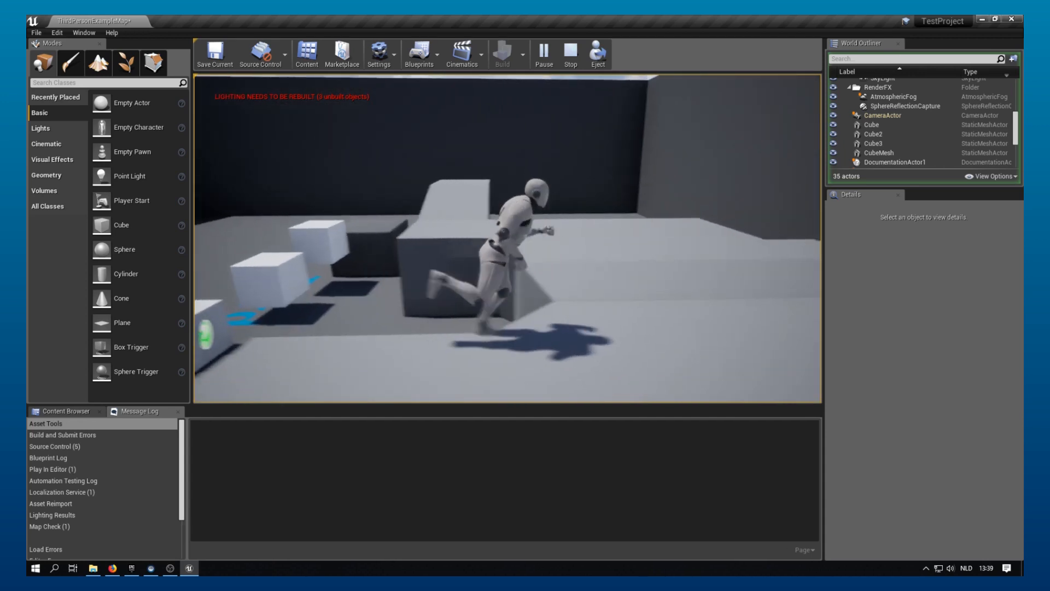
{"action": "key", "text": "w"}
{"action": "key", "text": "space"}
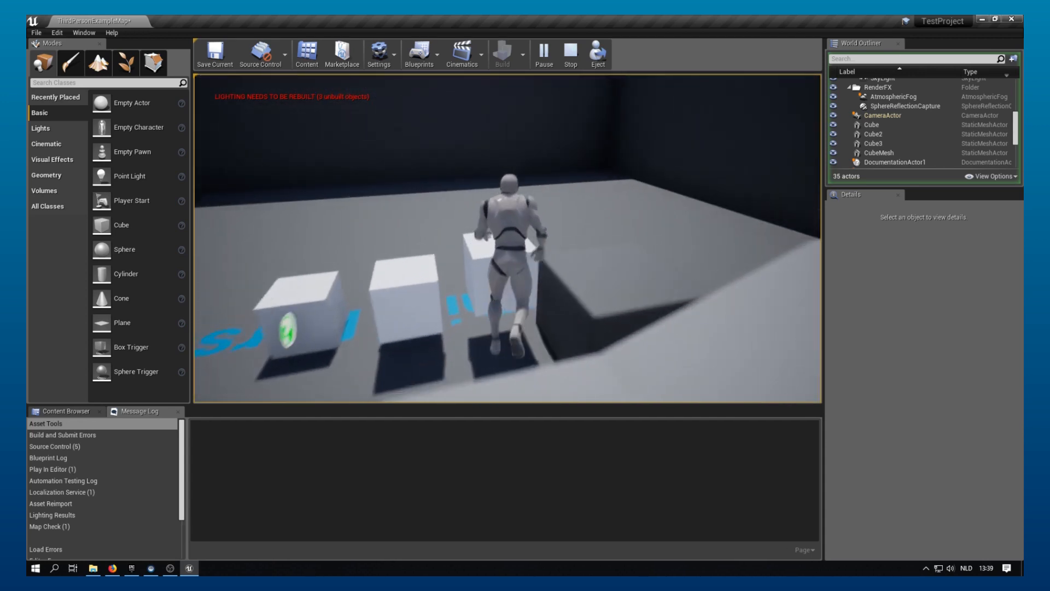
{"action": "key", "text": "w"}
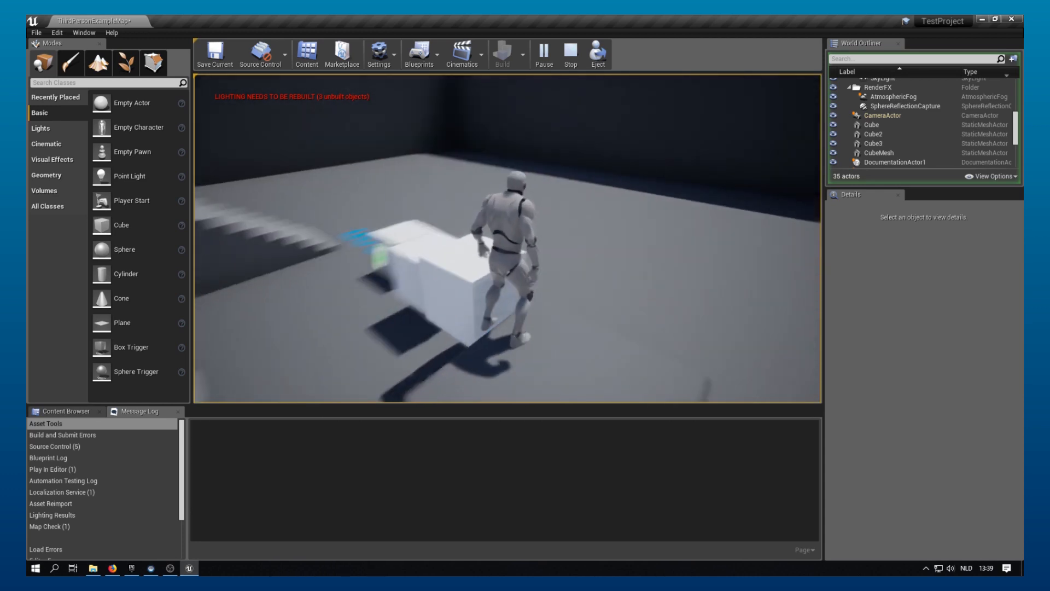
{"action": "key", "text": "w"}
{"action": "key", "text": "space"}
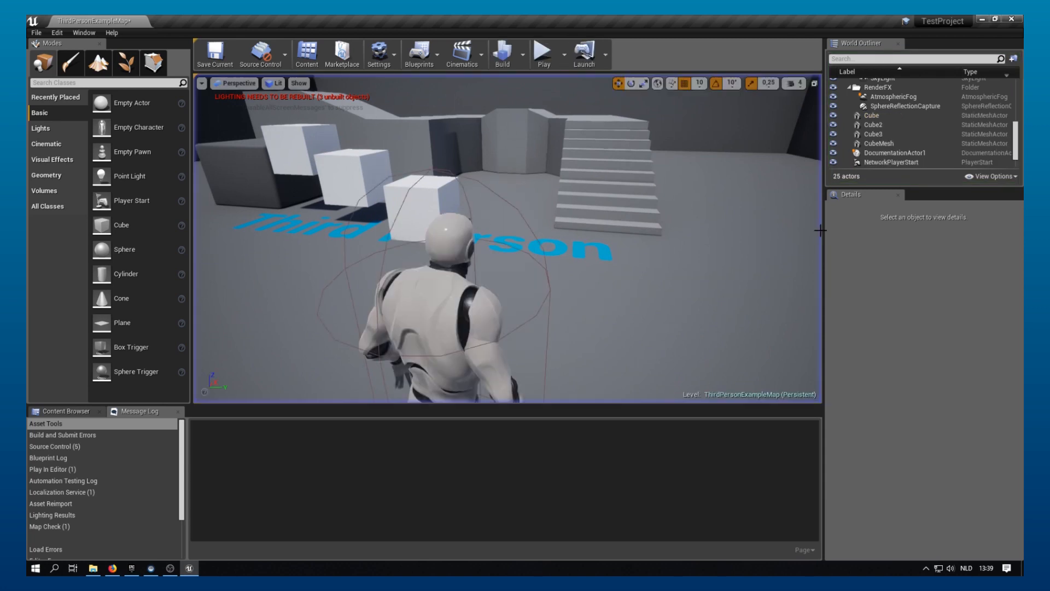
{"action": "key", "text": "Escape"}
Place a point light near the three cubes and raise it to about Z 430.
{"action": "right_click_drag", "start_coordinate": [256, 155], "coordinate": [224, 211]}
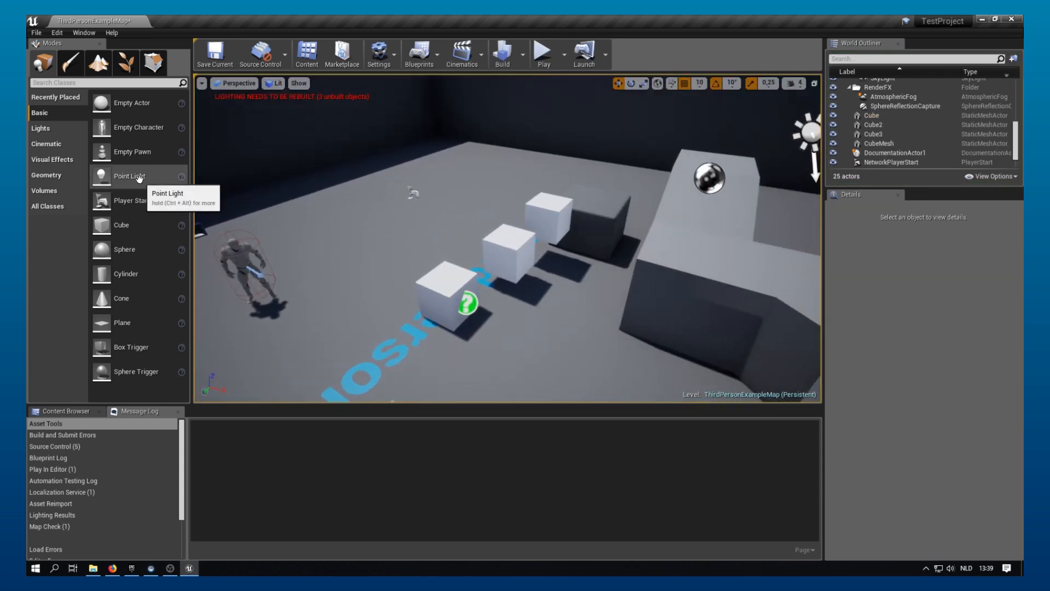
{"action": "left_click_drag", "start_coordinate": [120, 178], "coordinate": [503, 255]}
{"action": "right_click_drag", "start_coordinate": [503, 255], "coordinate": [475, 240]}
{"action": "left_click_drag", "start_coordinate": [467, 243], "coordinate": [475, 158]}
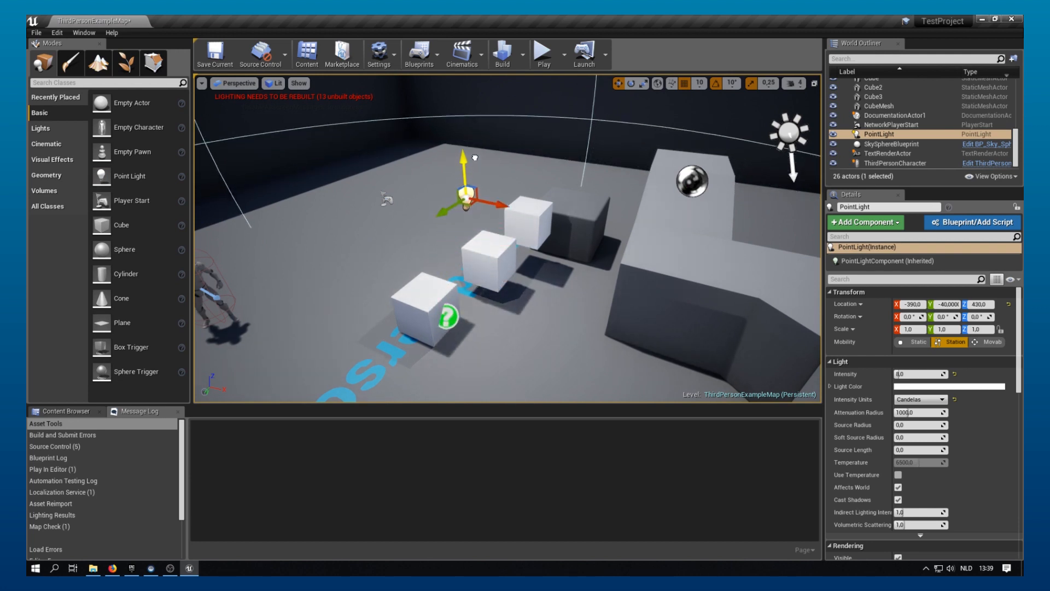
Play the level, jump the character onto the cubes to check the point light's effect and shadows, and stop playing.
{"action": "left_click", "coordinate": [550, 62]}
{"action": "key", "text": "w"}
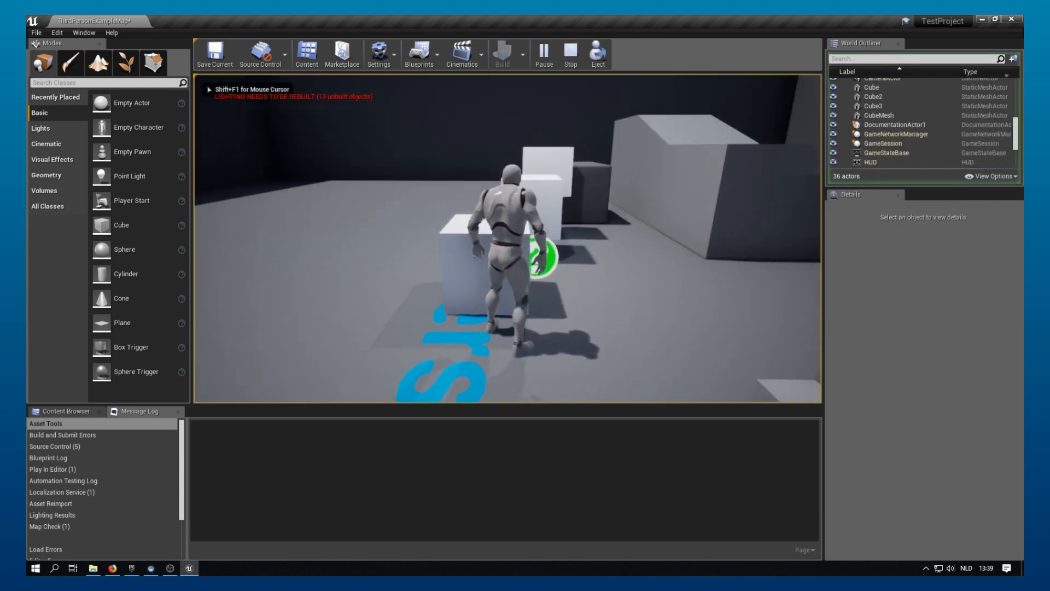
{"action": "key", "text": "w"}
{"action": "key", "text": "space"}
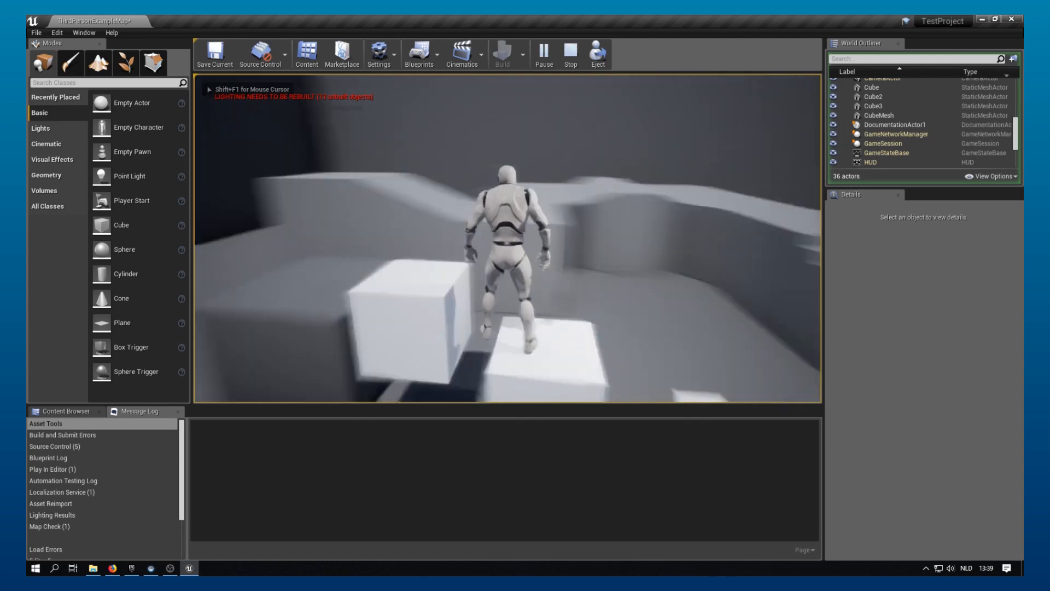
{"action": "key", "text": "w"}
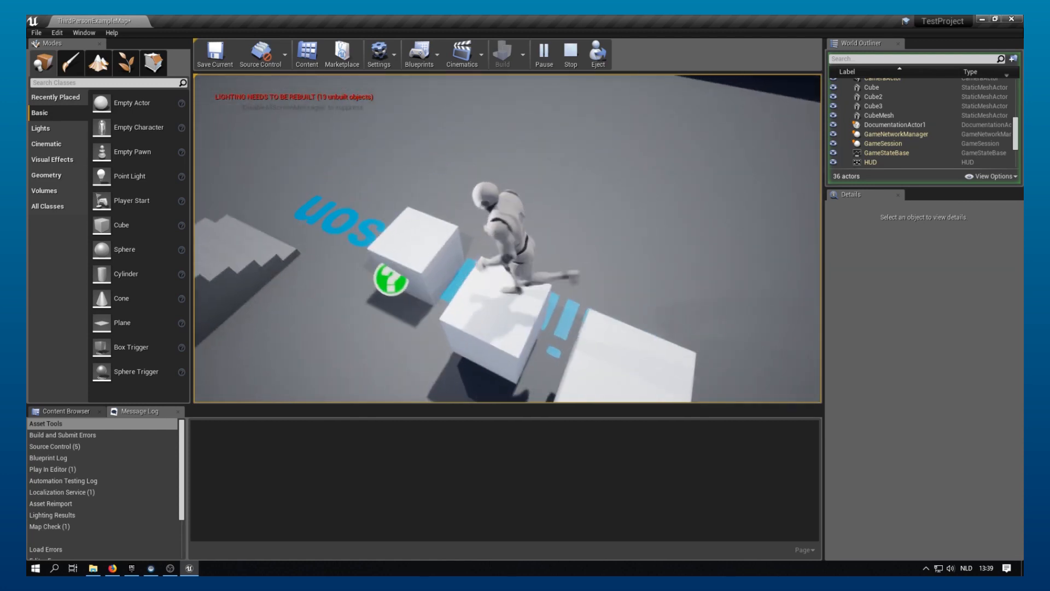
{"action": "key", "text": "space"}
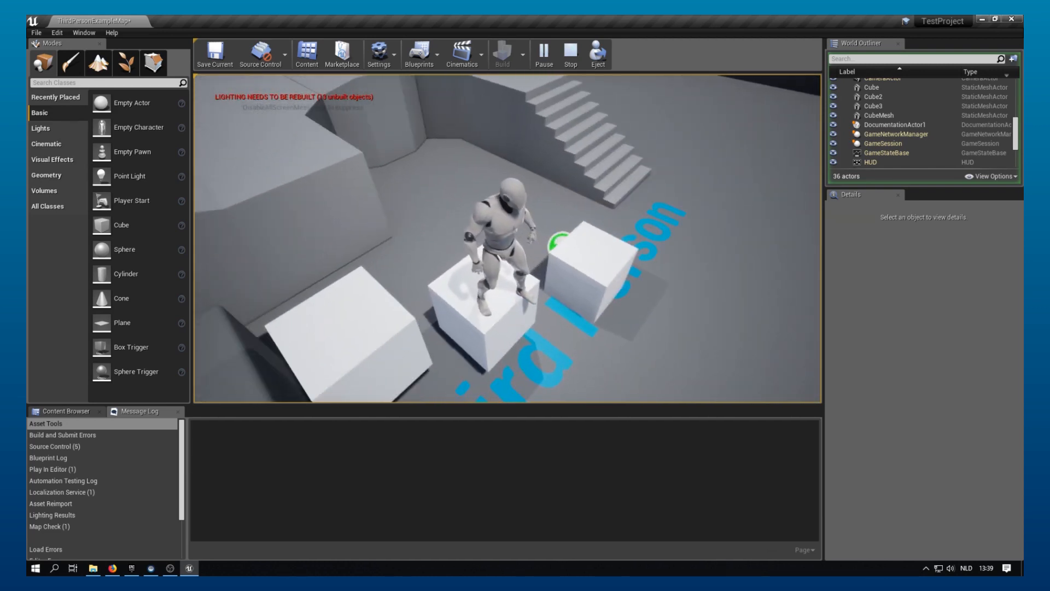
{"action": "key", "text": "Escape"}
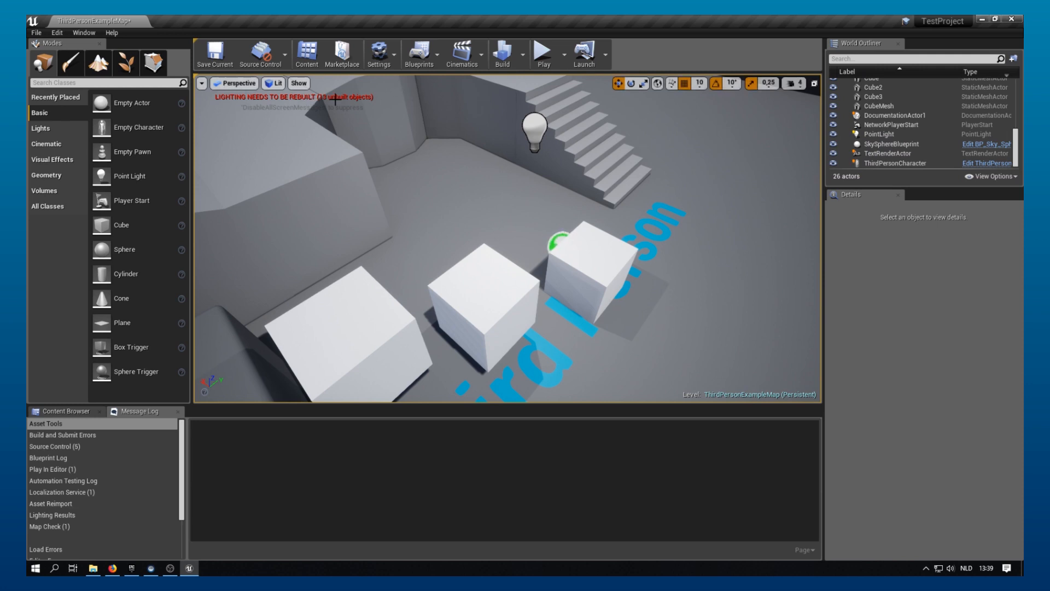
Build the level's lighting and look over the relit cubes and stairs.
{"action": "left_click", "coordinate": [505, 52]}
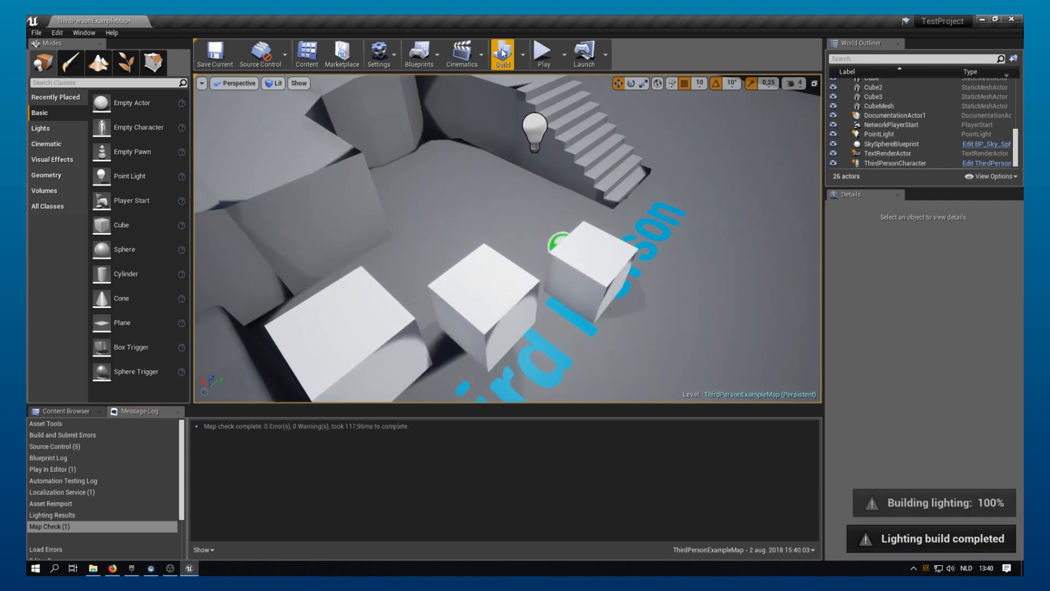
{"action": "mouse_move", "coordinate": [556, 196]}
{"action": "right_mouse_down"}
{"action": "mouse_move", "coordinate": [350, 169]}
{"action": "mouse_move", "coordinate": [263, 219]}
{"action": "mouse_move", "coordinate": [307, 219]}
{"action": "mouse_move", "coordinate": [213, 197]}
{"action": "mouse_move", "coordinate": [208, 205]}
{"action": "mouse_move", "coordinate": [556, 205]}
{"action": "right_mouse_up"}
{"action": "left_click_drag", "start_coordinate": [540, 109], "coordinate": [541, 143], "text": "alt"}
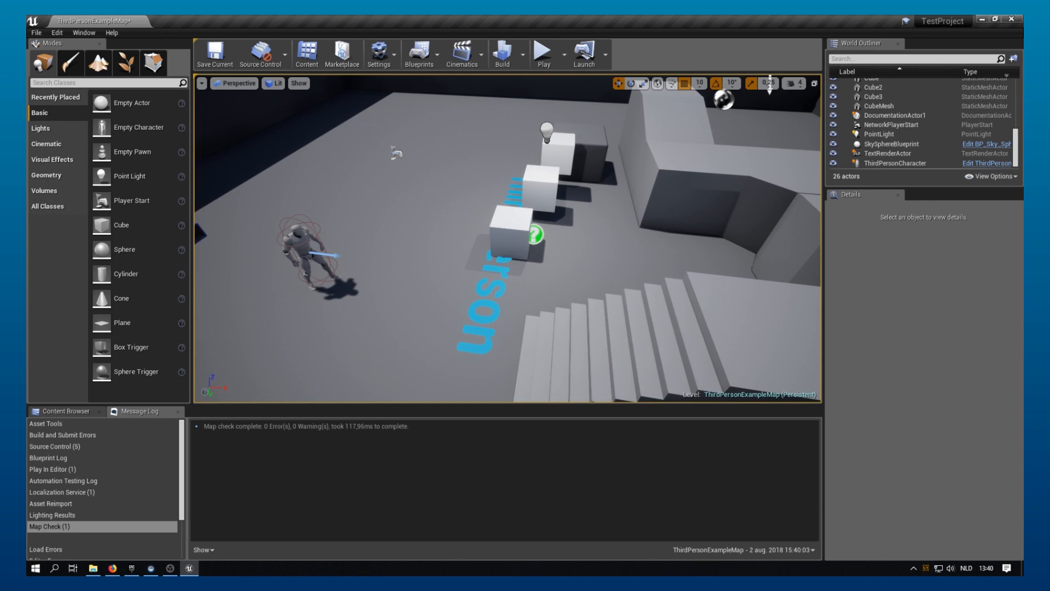
Select the point light and examine the full list of actors in the level, including its folders.
{"action": "left_click", "coordinate": [547, 130]}
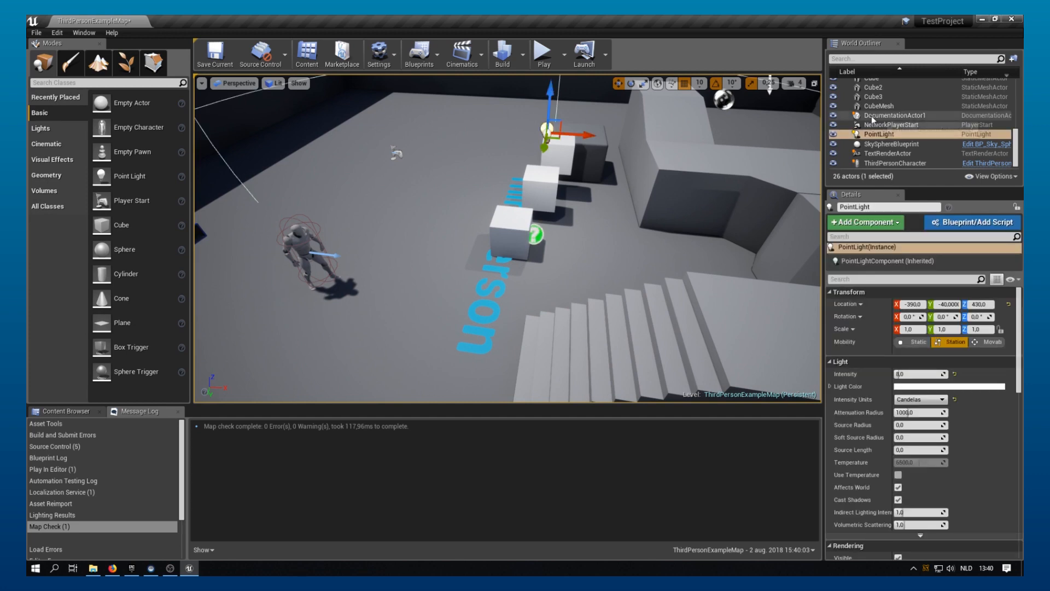
{"action": "scroll", "coordinate": [880, 115], "scroll_direction": "up", "scroll_amount": 3}
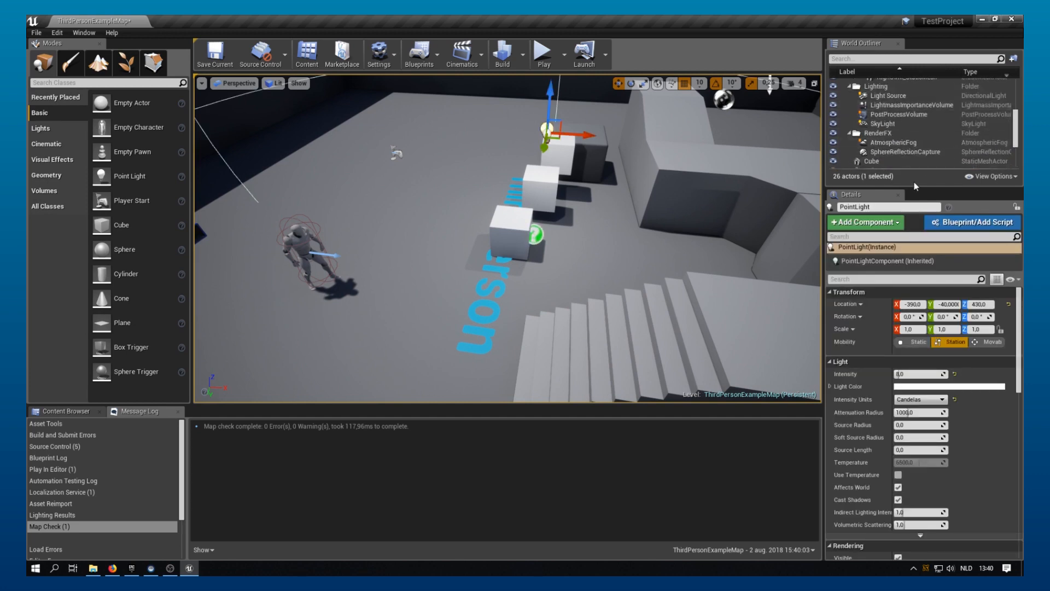
{"action": "left_click_drag", "start_coordinate": [913, 187], "coordinate": [913, 383]}
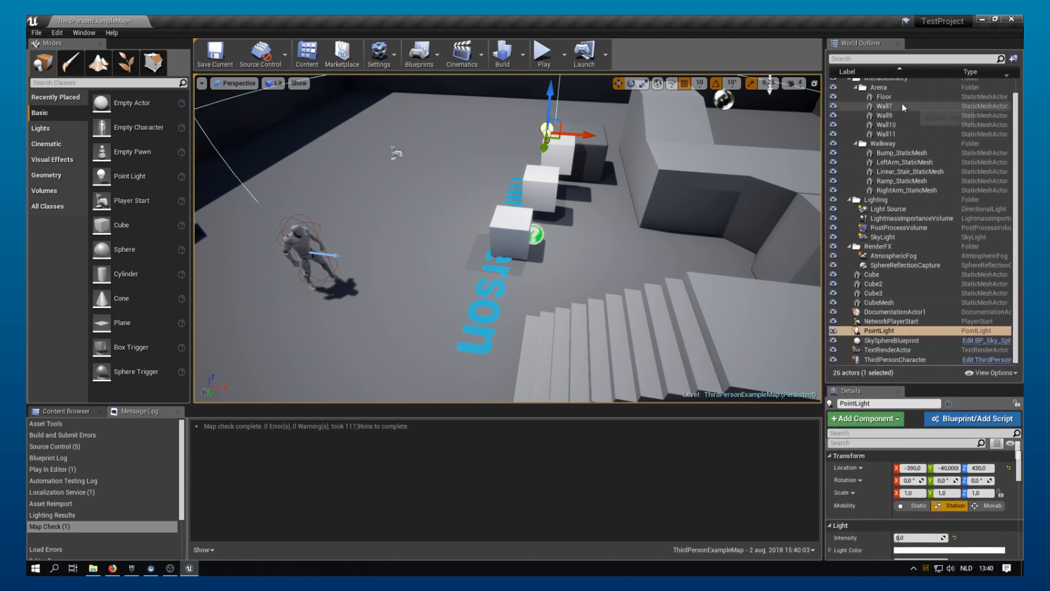
{"action": "scroll", "coordinate": [898, 92], "scroll_direction": "up", "scroll_amount": 1}
{"action": "scroll", "coordinate": [889, 107], "scroll_direction": "down", "scroll_amount": 1}
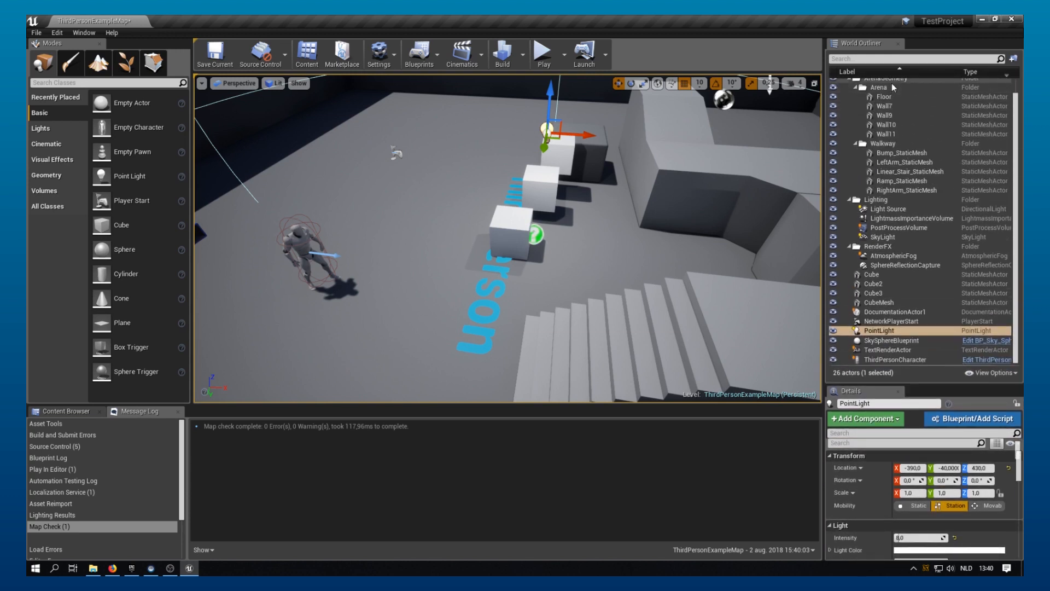
{"action": "left_click", "coordinate": [886, 331]}
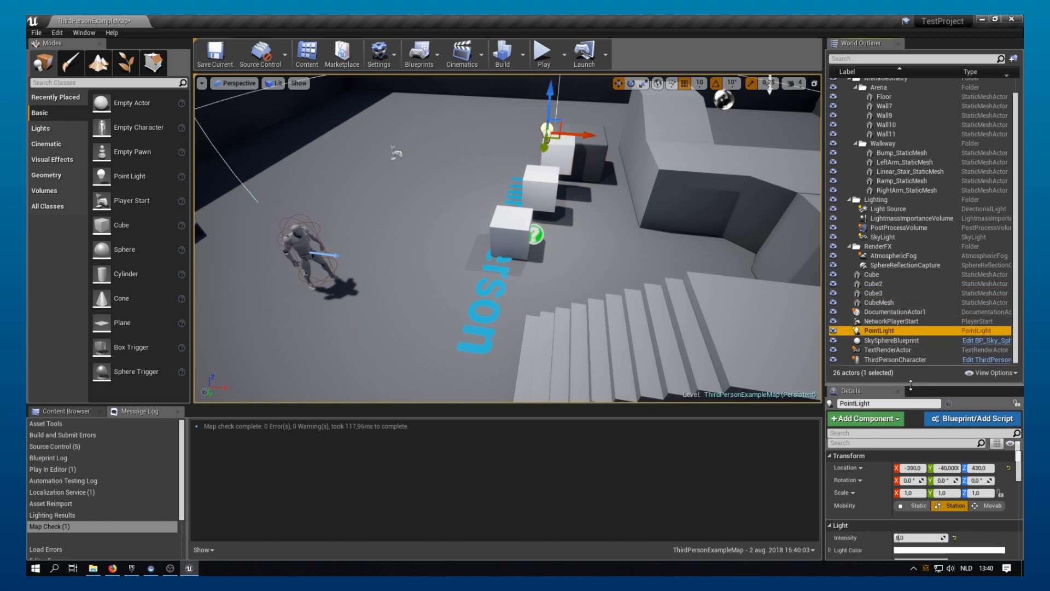
{"action": "left_click_drag", "start_coordinate": [911, 386], "coordinate": [907, 244]}
Change the point light's light color from white to a saturated green.
{"action": "scroll", "coordinate": [904, 157], "scroll_direction": "down", "scroll_amount": 5}
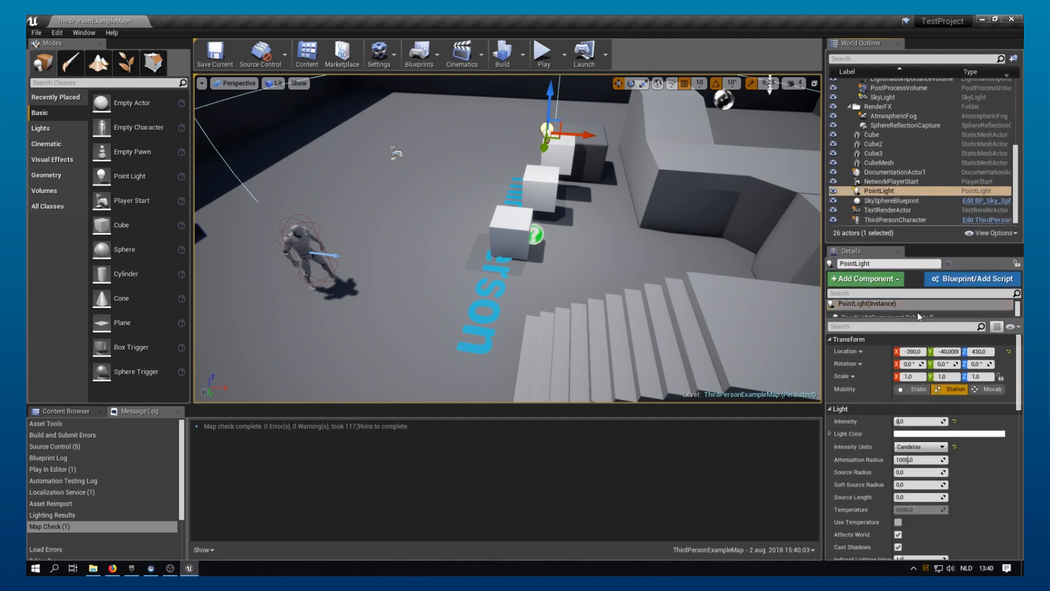
{"action": "scroll", "coordinate": [867, 437], "scroll_direction": "down", "scroll_amount": 1}
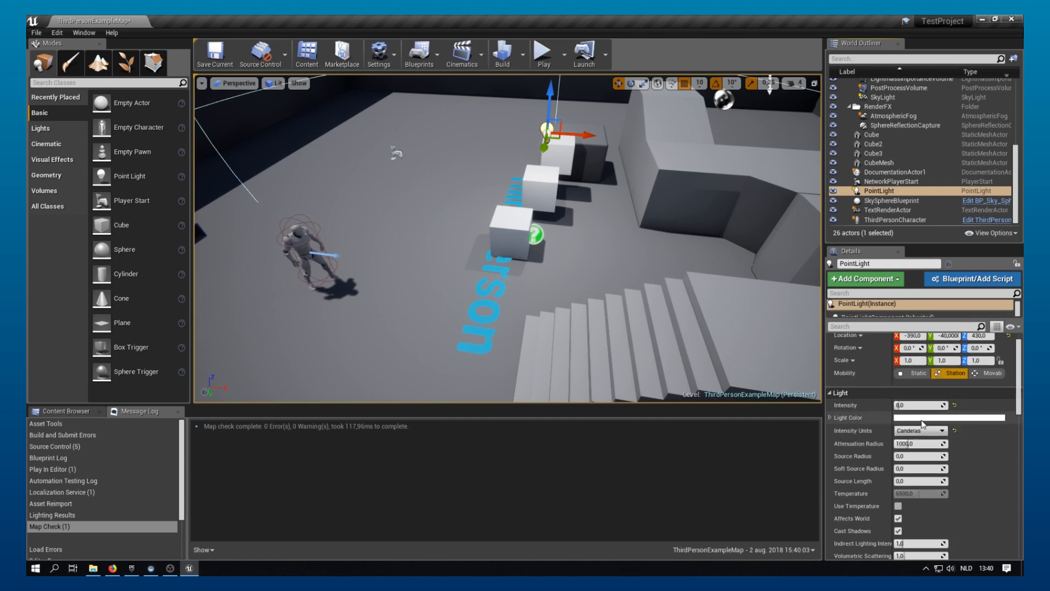
{"action": "left_click", "coordinate": [950, 418]}
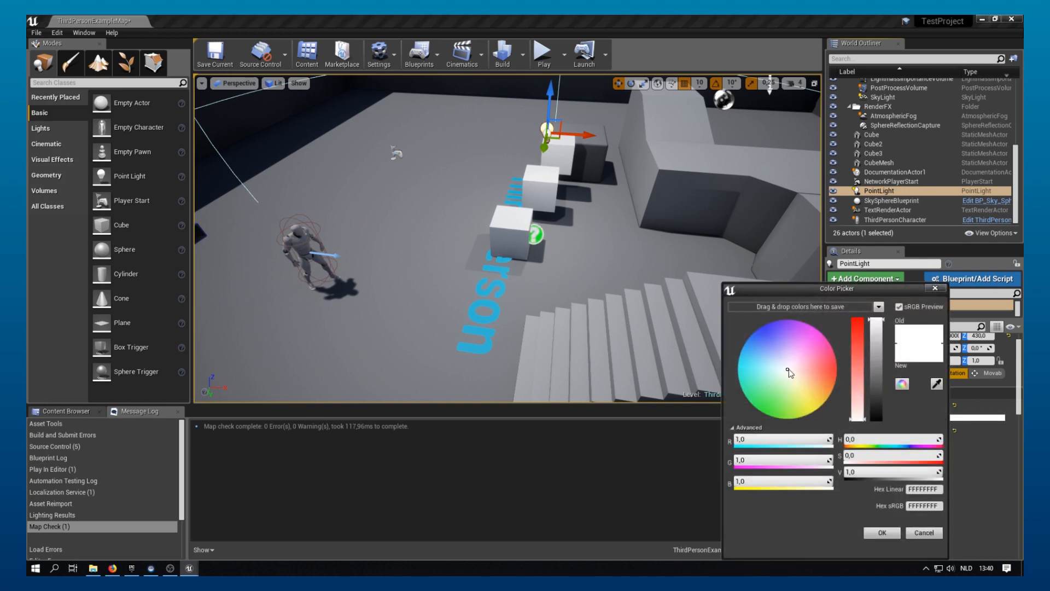
{"action": "left_click_drag", "start_coordinate": [788, 373], "coordinate": [767, 396]}
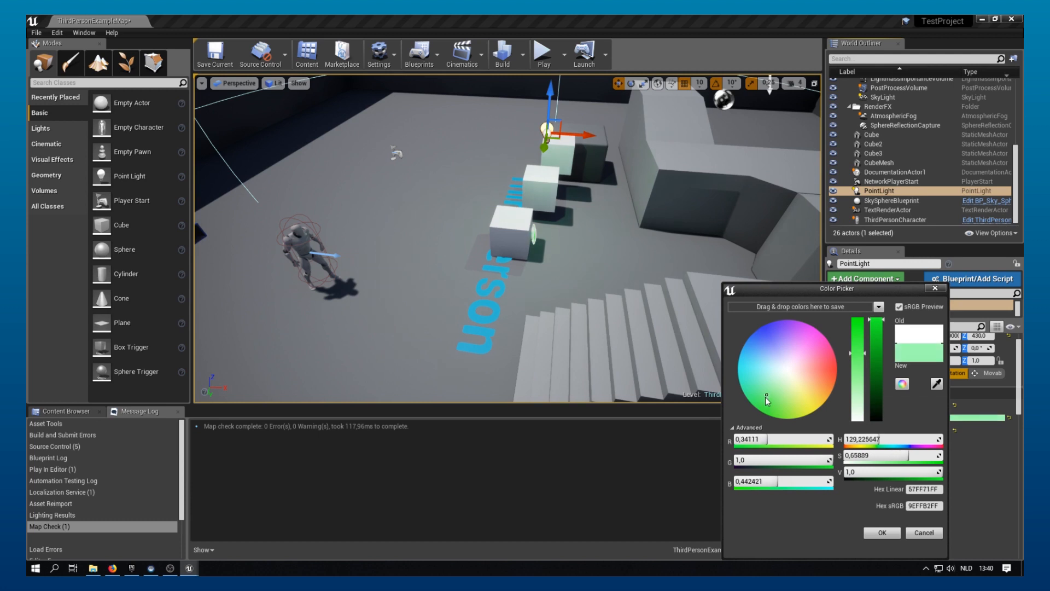
{"action": "left_click", "coordinate": [875, 535]}
Raise the point light's intensity to several times its default for a much stronger glow on the cubes and floor.
{"action": "right_click_drag", "start_coordinate": [601, 135], "coordinate": [514, 100]}
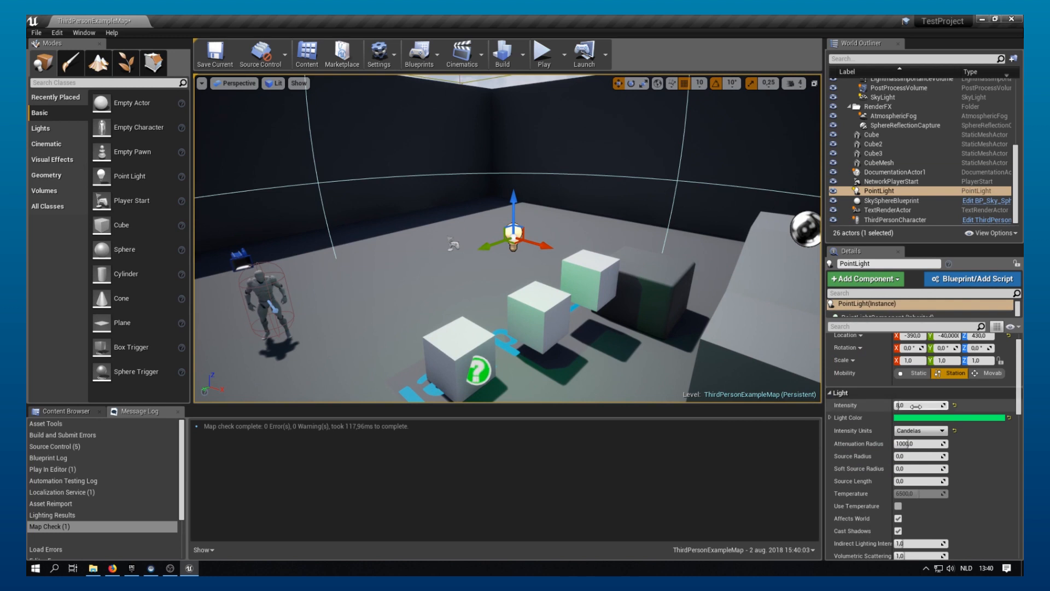
{"action": "left_click_drag", "start_coordinate": [900, 405], "coordinate": [914, 406]}
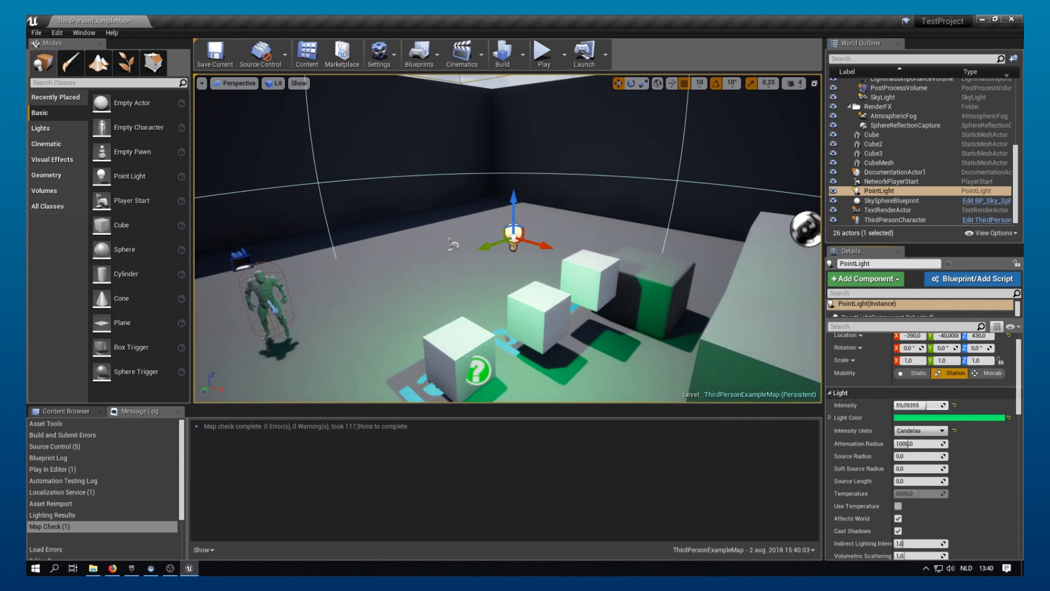
{"action": "right_click_drag", "start_coordinate": [640, 305], "coordinate": [539, 350]}
Play the level, jump the character over the green-lit cubes and run across the floor, and stop playing.
{"action": "left_click", "coordinate": [542, 52]}
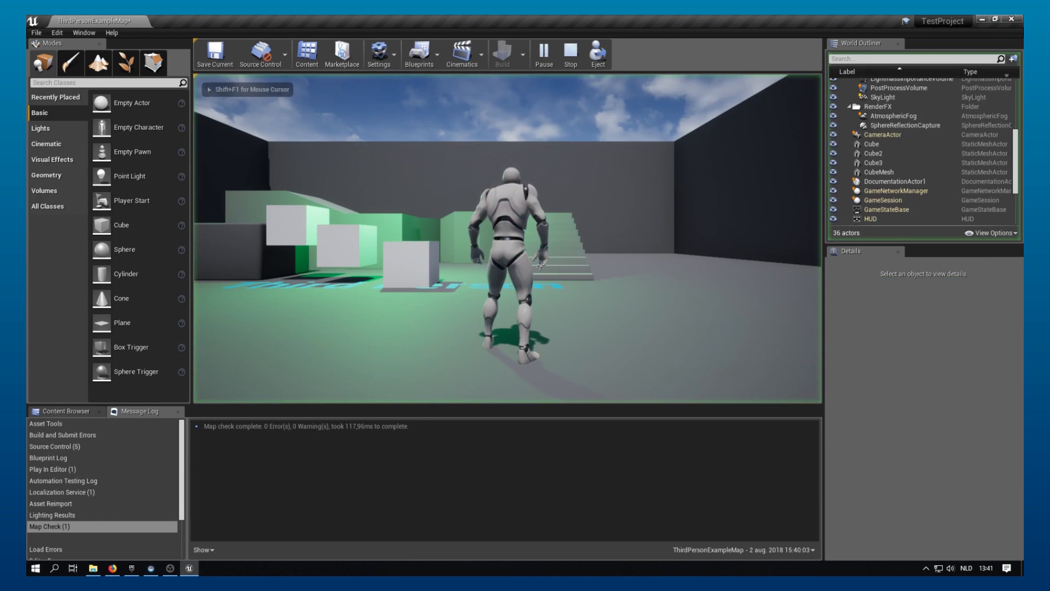
{"action": "key", "text": "w"}
{"action": "key", "text": "space"}
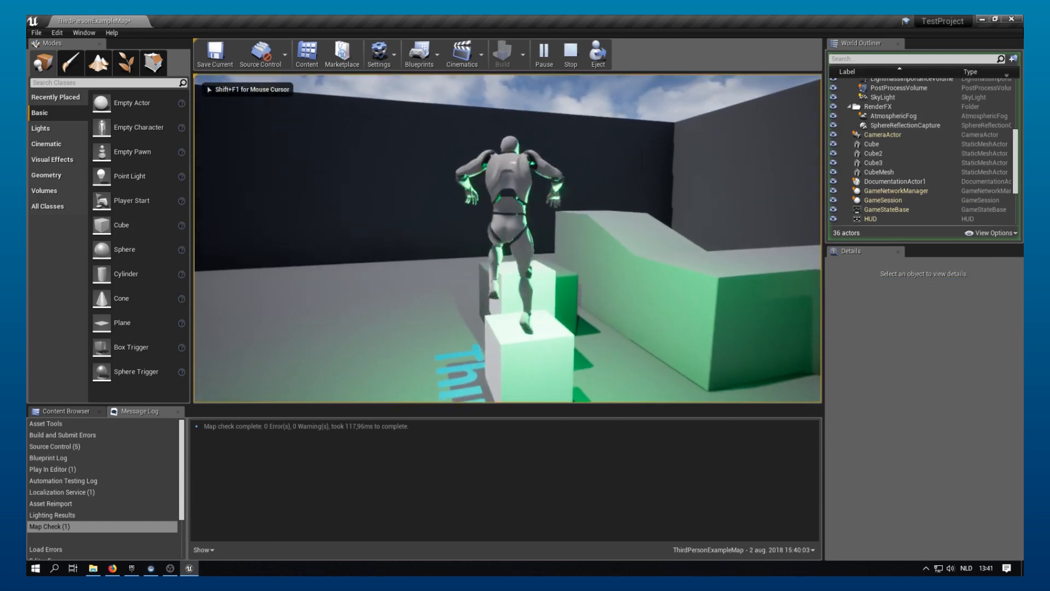
{"action": "key", "text": "w"}
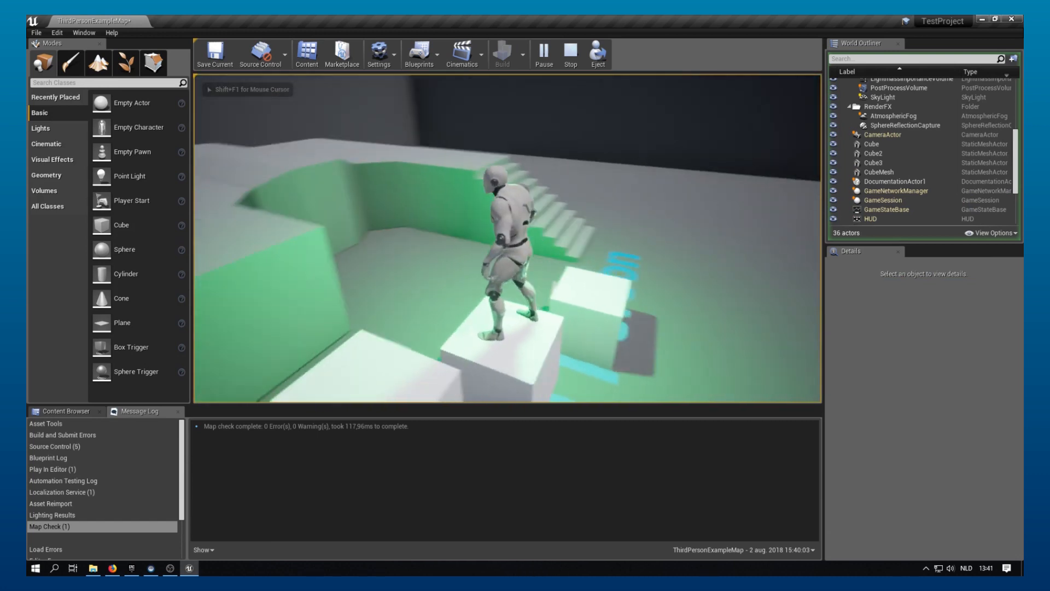
{"action": "key", "text": "w"}
{"action": "key", "text": "space"}
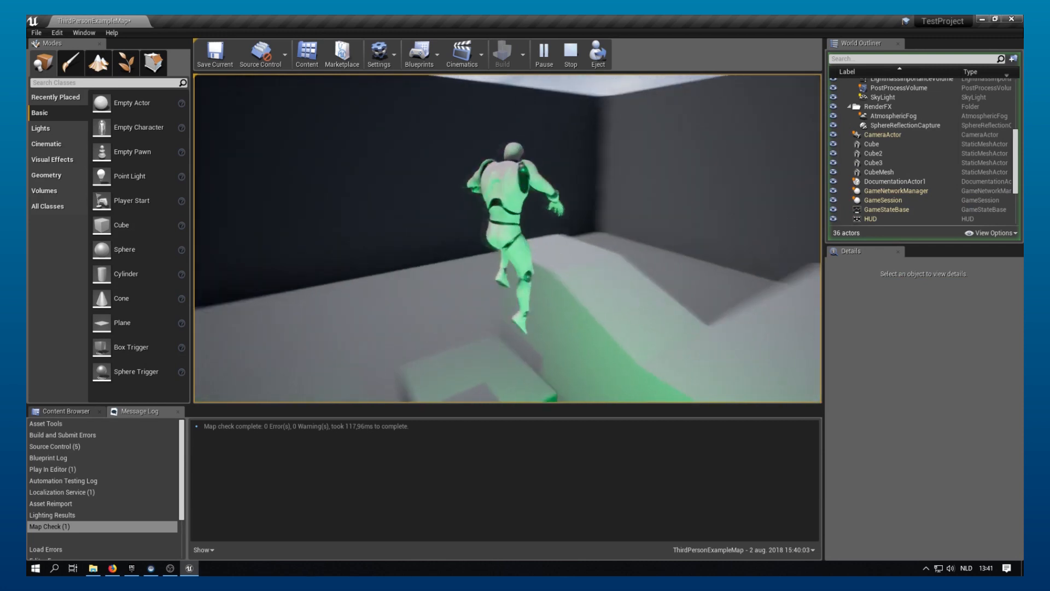
{"action": "key", "text": "w"}
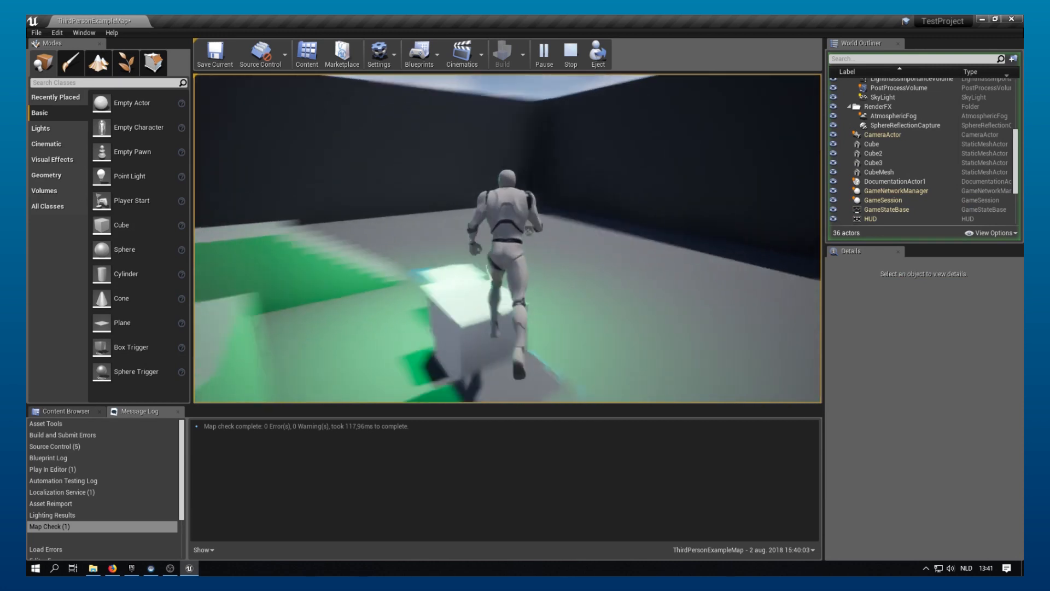
{"action": "key", "text": "w"}
{"action": "key", "text": "space"}
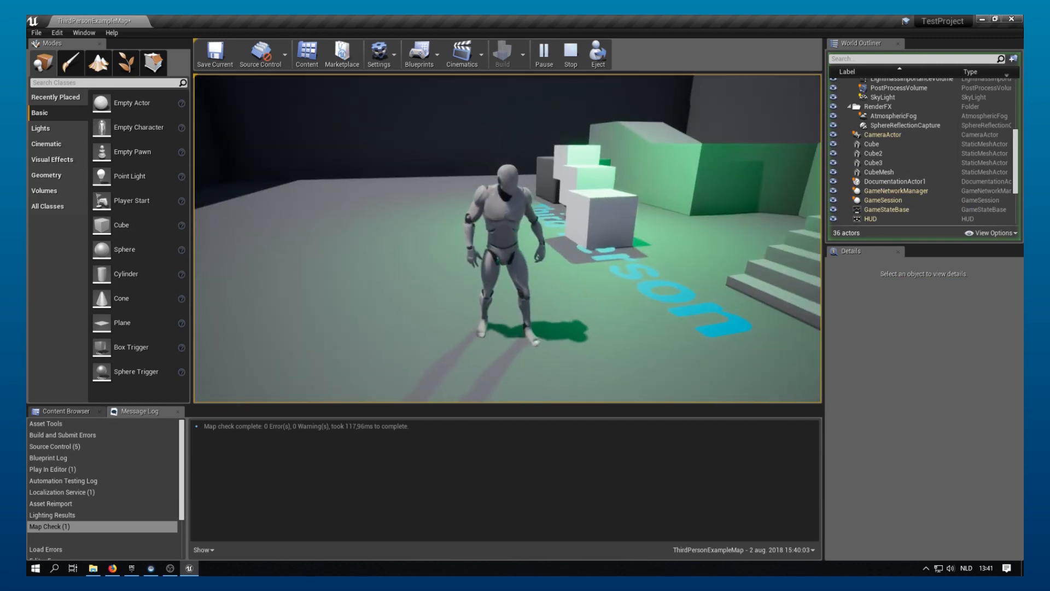
{"action": "key", "text": "Escape"}
Open the Blueprints folder inside the project's ThirdPersonBP content.
{"action": "right_click_drag", "start_coordinate": [508, 238], "coordinate": [394, 247]}
{"action": "key", "text": "s"}
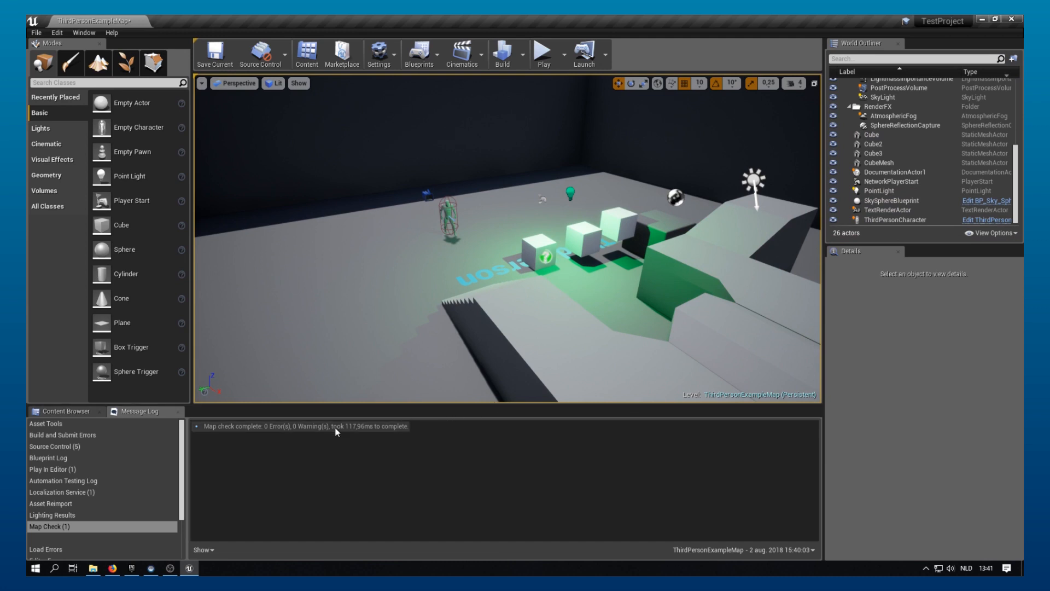
{"action": "left_click", "coordinate": [60, 412]}
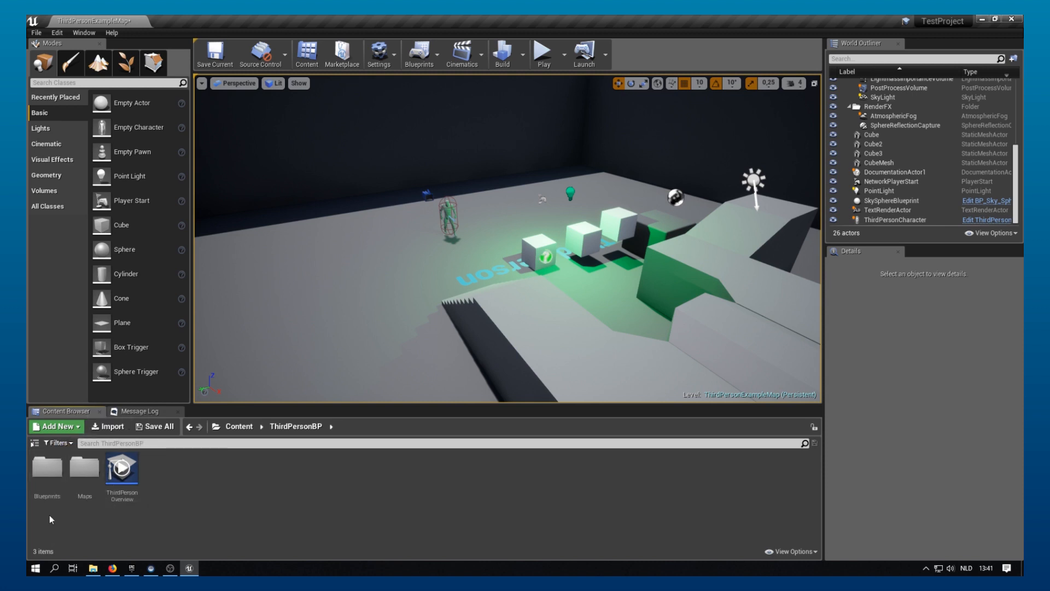
{"action": "double_click", "coordinate": [55, 486]}
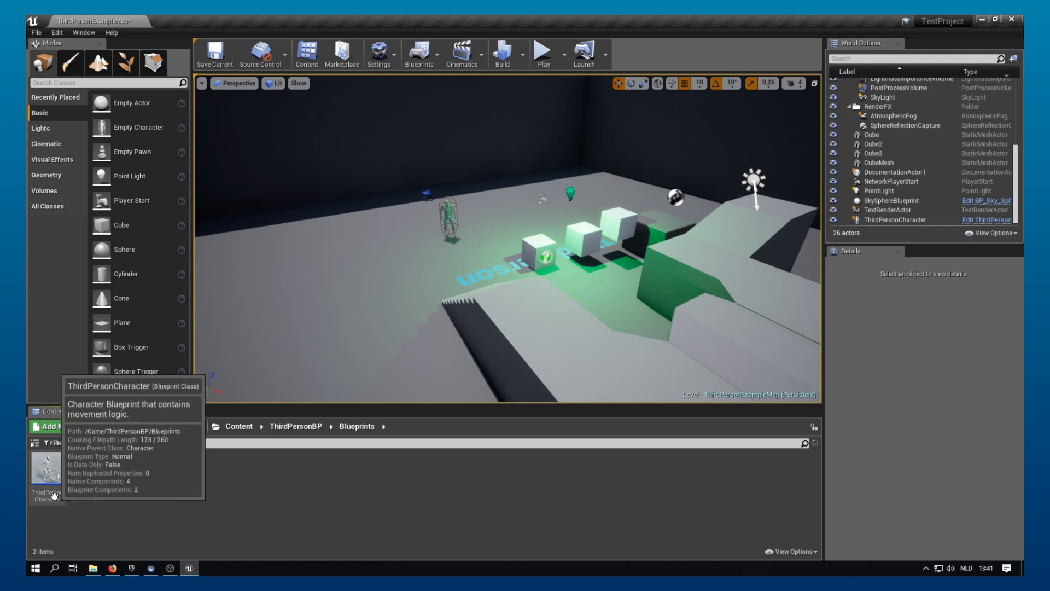
Place two more ThirdPersonCharacter instances from the Blueprints folder on the open floor of the level.
{"action": "left_click", "coordinate": [53, 466]}
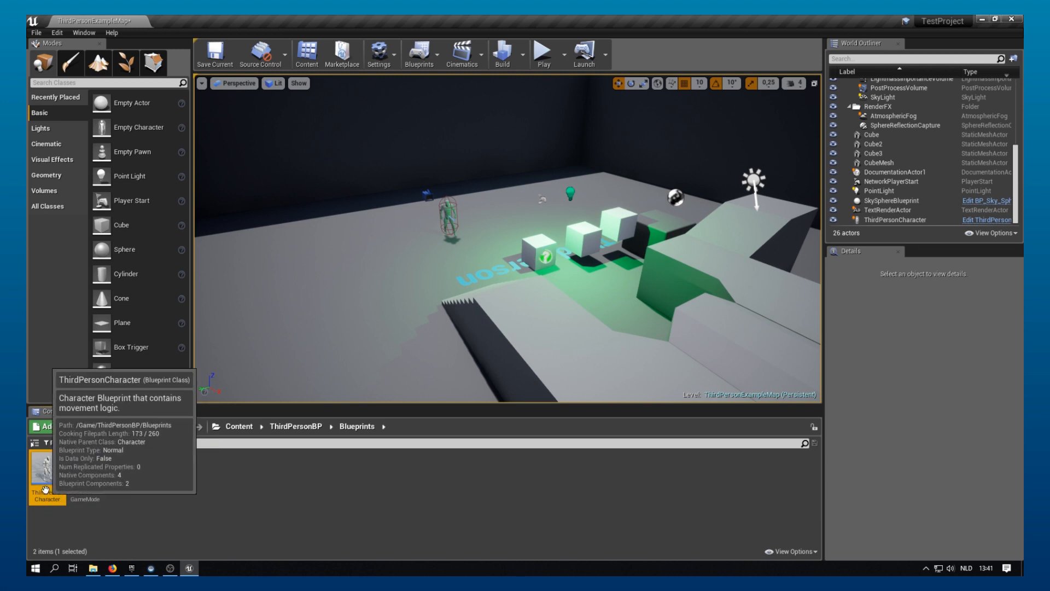
{"action": "left_click_drag", "start_coordinate": [51, 485], "coordinate": [341, 256]}
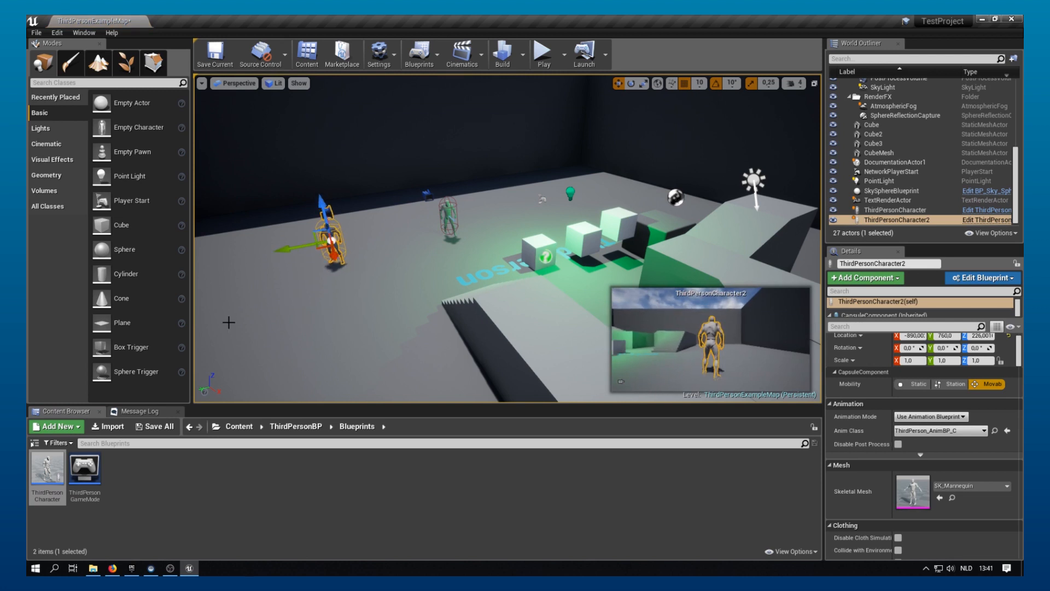
{"action": "left_click_drag", "start_coordinate": [44, 469], "coordinate": [333, 319]}
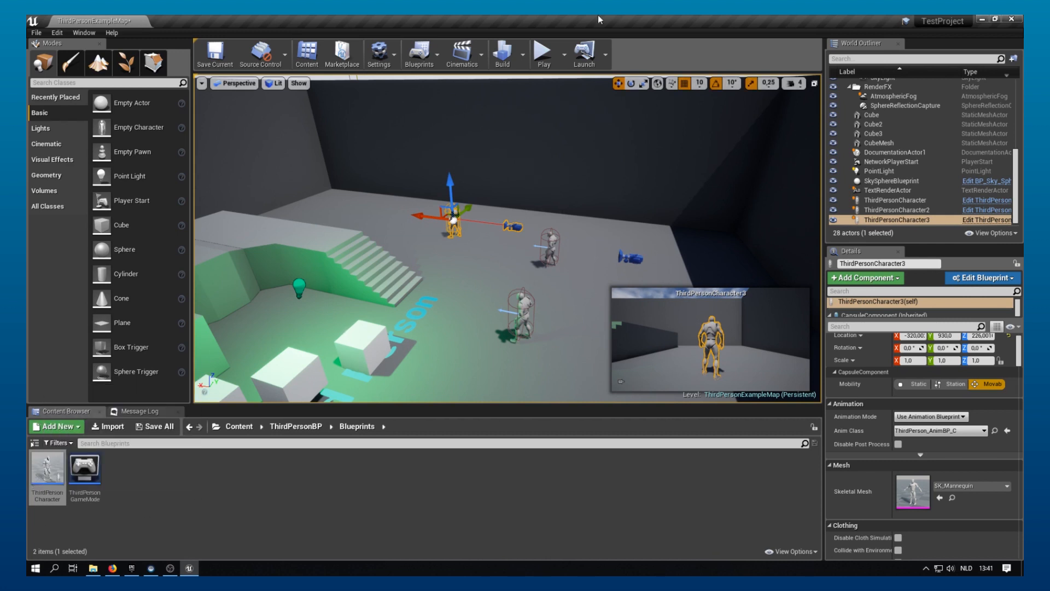
Play the level, run the character up to and around the two added characters, and stop playing.
{"action": "left_click", "coordinate": [545, 65]}
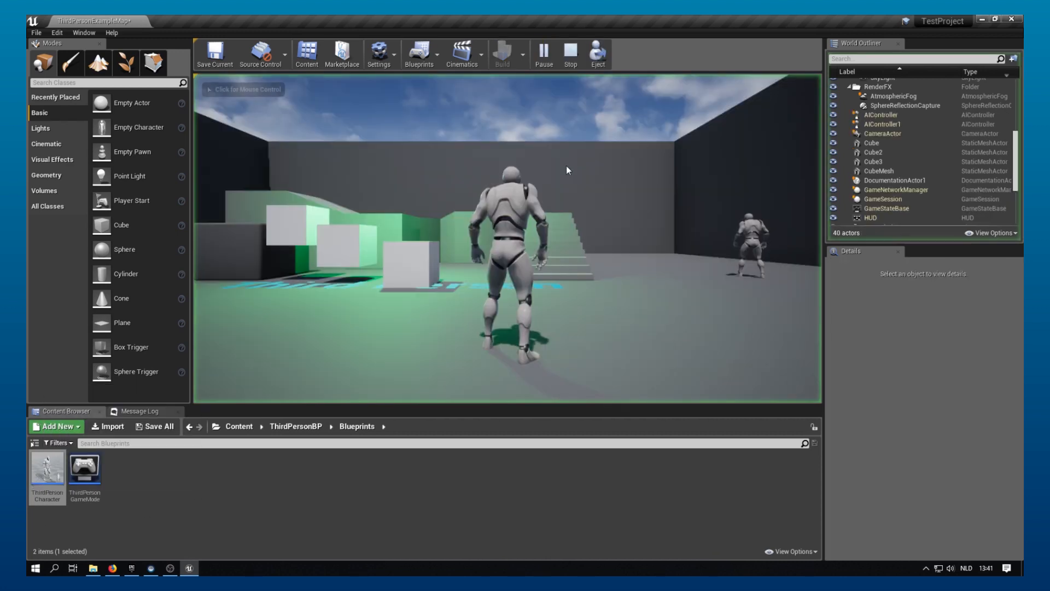
{"action": "key", "text": "w"}
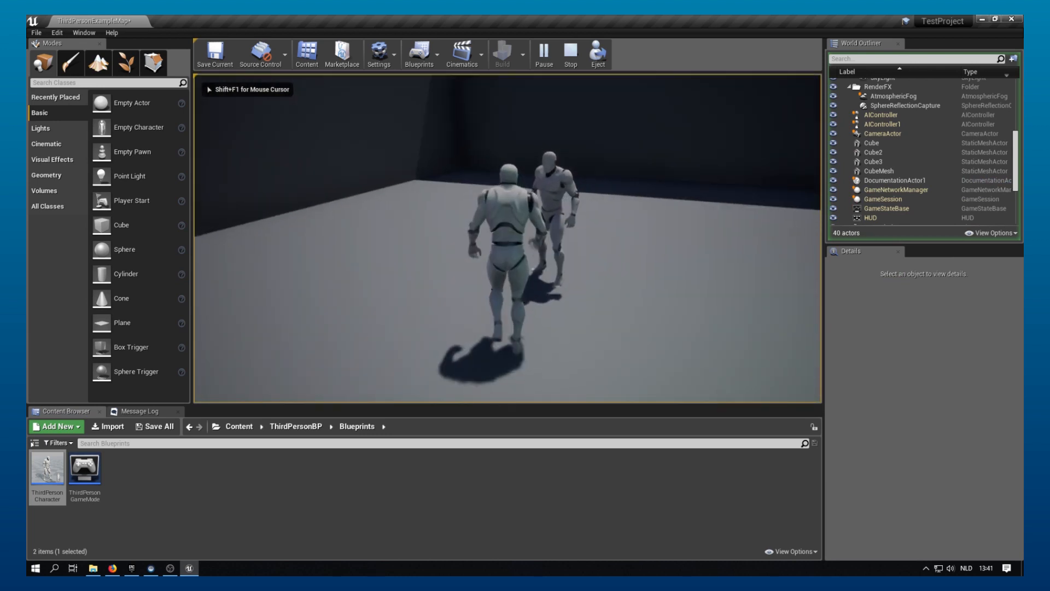
{"action": "key", "text": "d"}
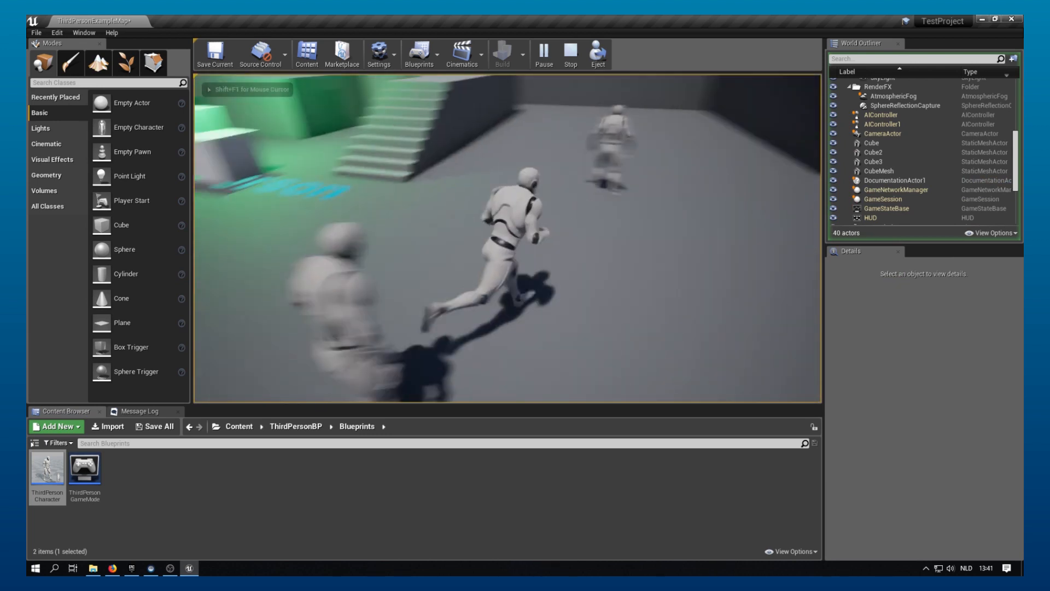
{"action": "key", "text": "d"}
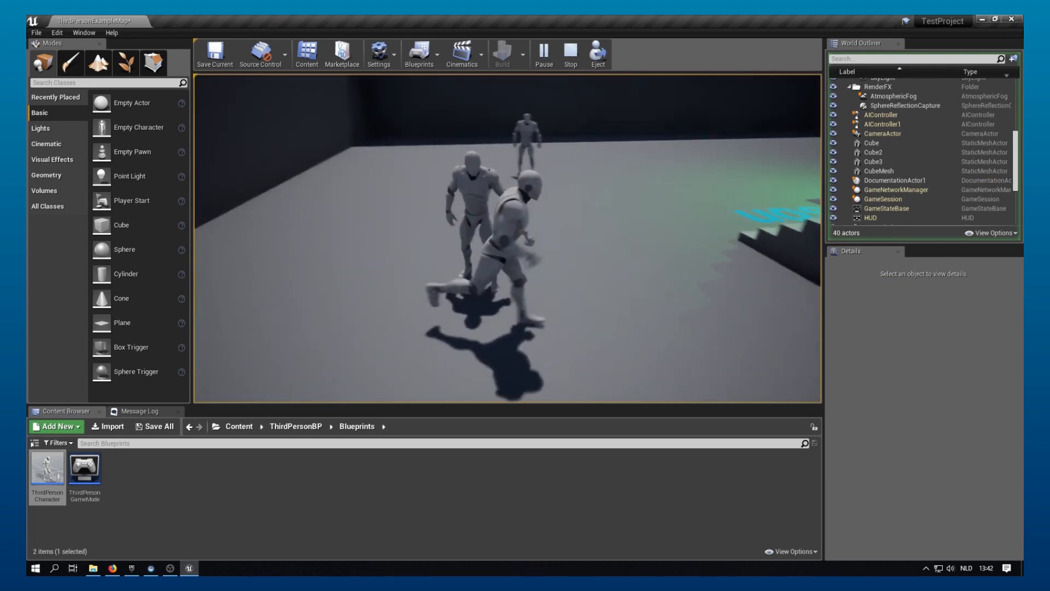
{"action": "key", "text": "w"}
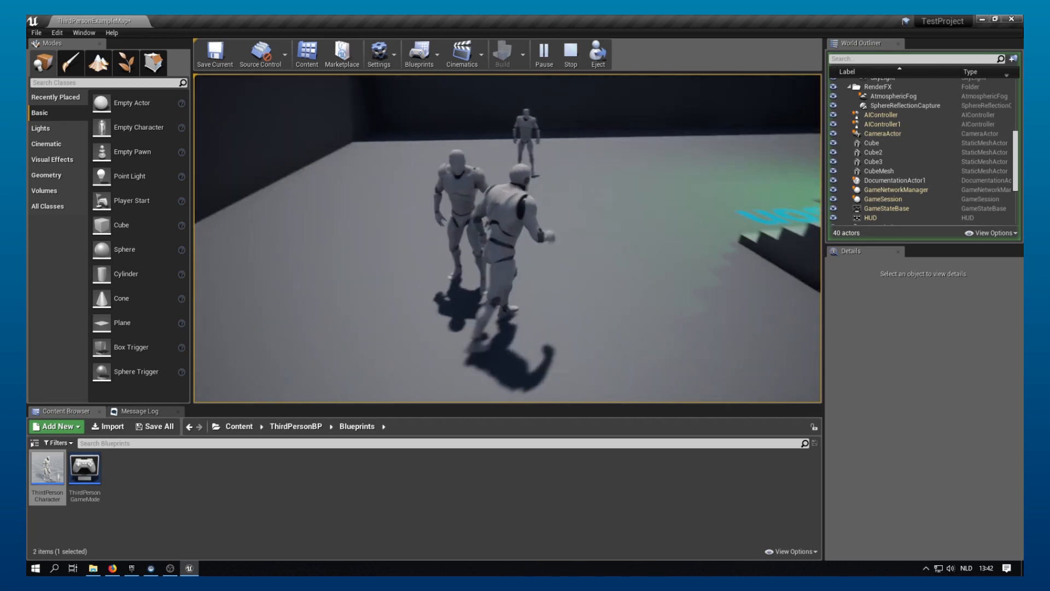
{"action": "key", "text": "w"}
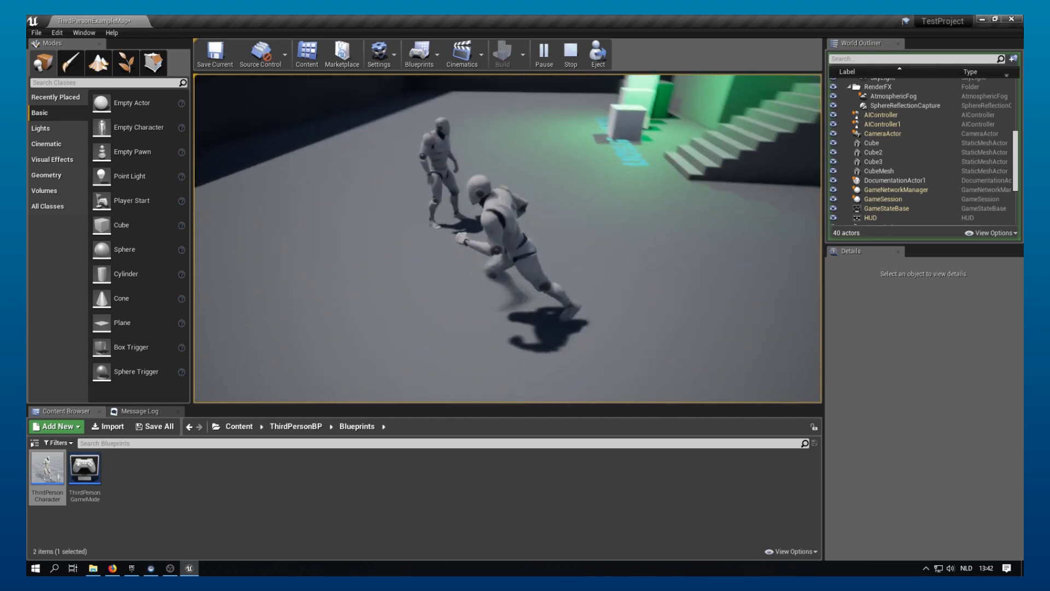
{"action": "key", "text": "w"}
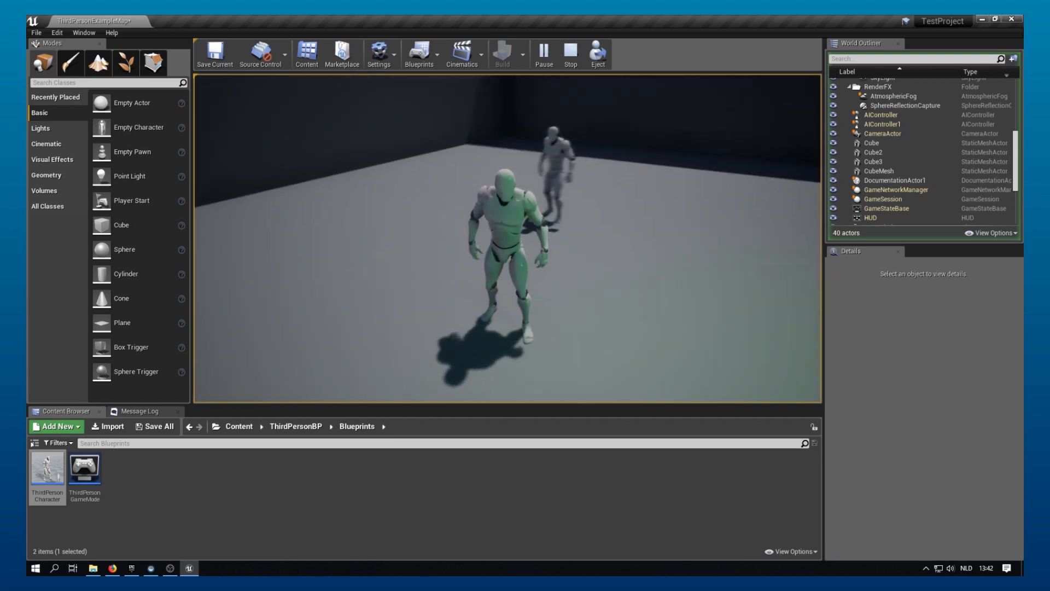
{"action": "key", "text": "Escape"}
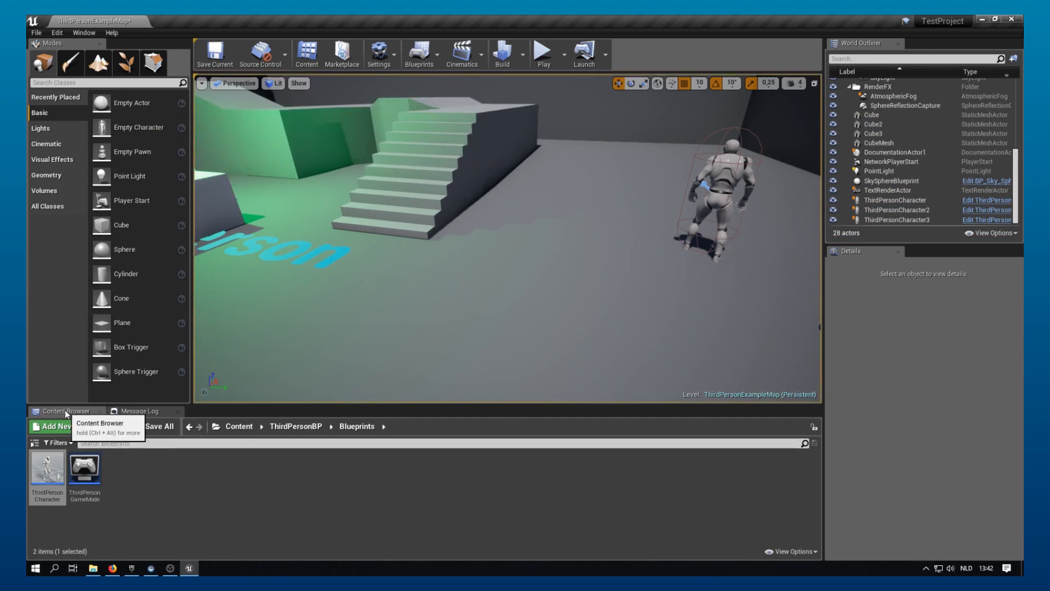
Dock the Content Browser and the Message Log as tabs beside Modes, and view the whole level in the enlarged viewport.
{"action": "left_click_drag", "start_coordinate": [60, 411], "coordinate": [134, 44]}
{"action": "left_click_drag", "start_coordinate": [67, 415], "coordinate": [175, 45]}
{"action": "key", "text": "s"}
{"action": "right_click_drag", "start_coordinate": [496, 392], "coordinate": [358, 388]}
{"action": "key", "text": "w"}
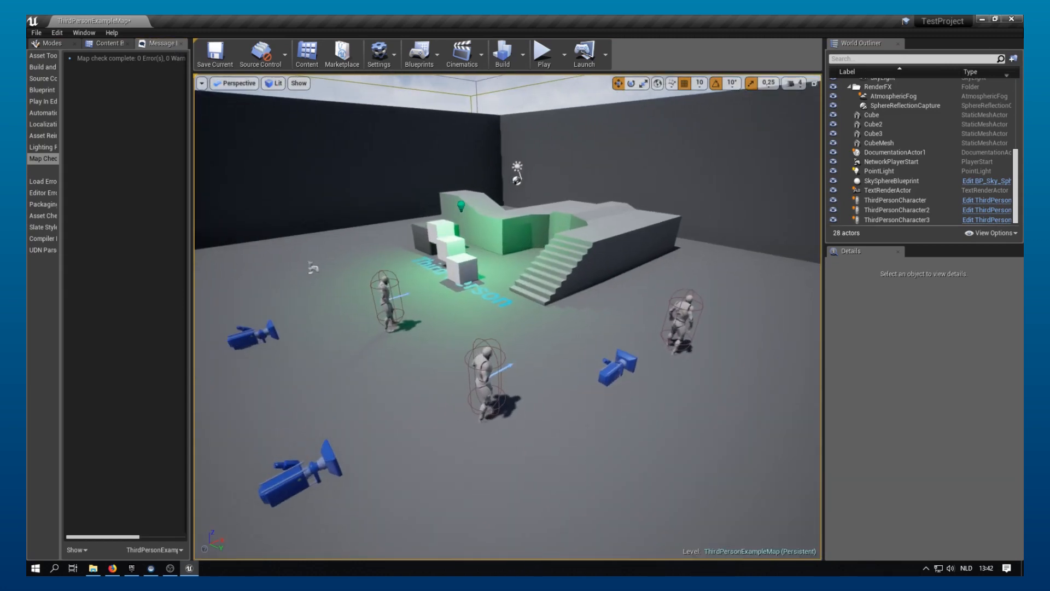
Redock the Message Log across the full width below the level editor, and move it above the editor.
{"action": "left_click_drag", "start_coordinate": [167, 40], "coordinate": [276, 556]}
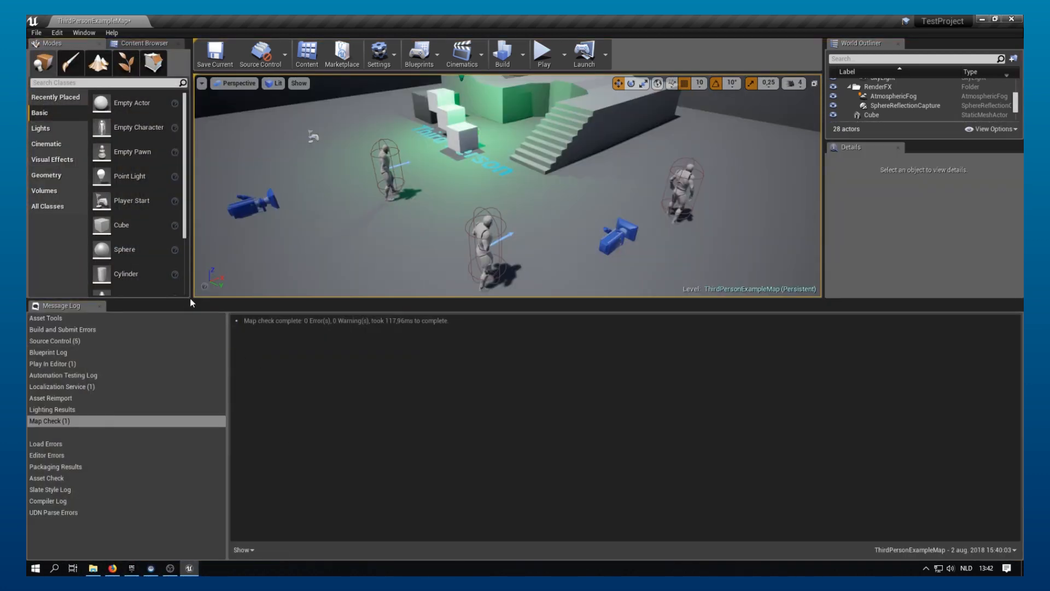
{"action": "left_click_drag", "start_coordinate": [190, 299], "coordinate": [185, 386]}
{"action": "left_click_drag", "start_coordinate": [82, 391], "coordinate": [302, 40]}
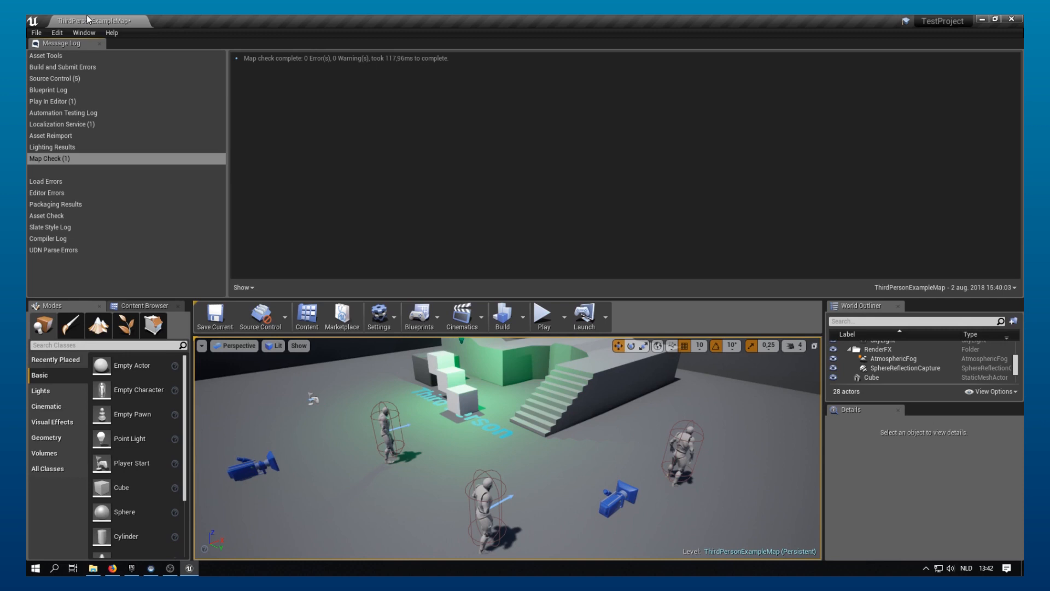
Reset the editor's UI layout, accepting the restart and saving the changed ThirdPersonExampleMap.
{"action": "left_click", "coordinate": [87, 31]}
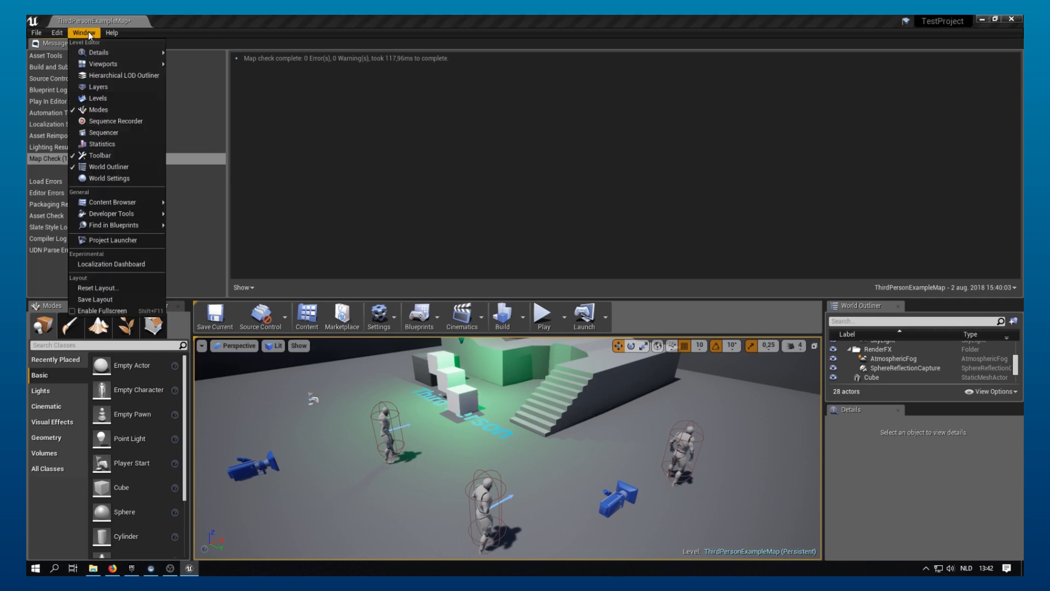
{"action": "left_click", "coordinate": [100, 288]}
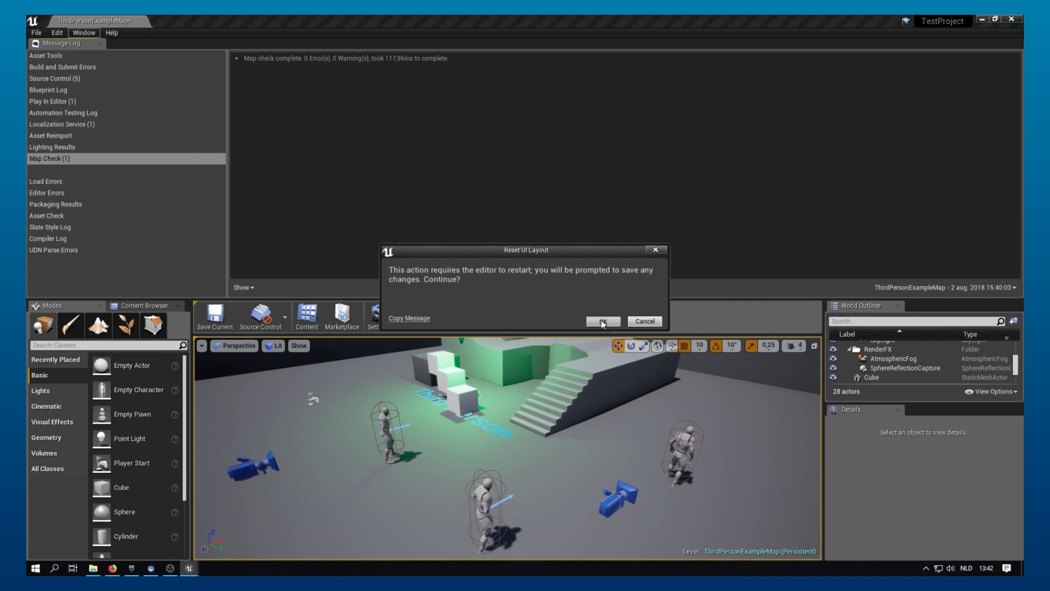
{"action": "left_click", "coordinate": [603, 324]}
{"action": "left_click", "coordinate": [576, 387]}
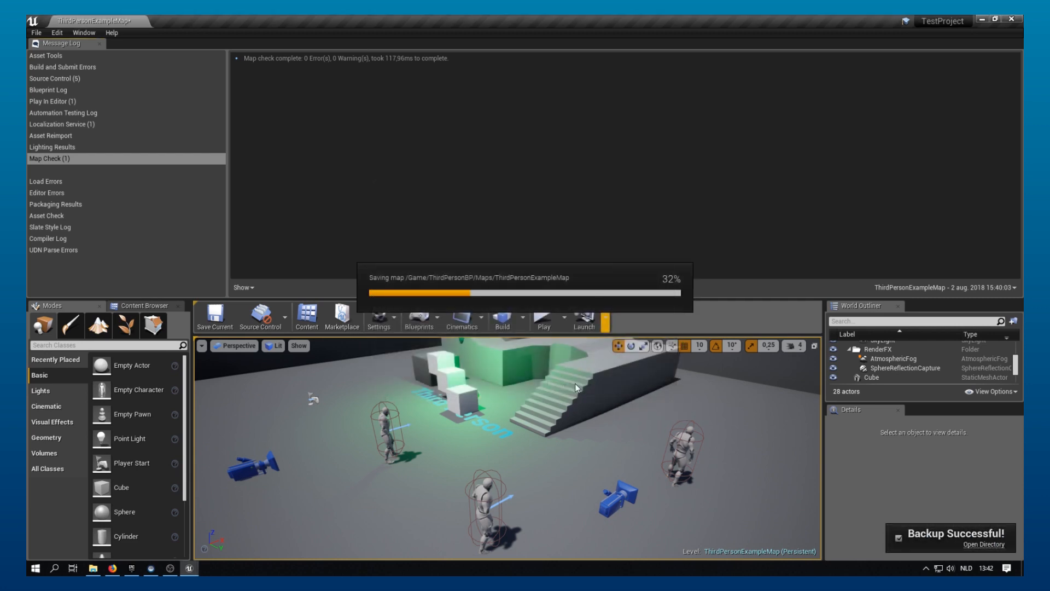